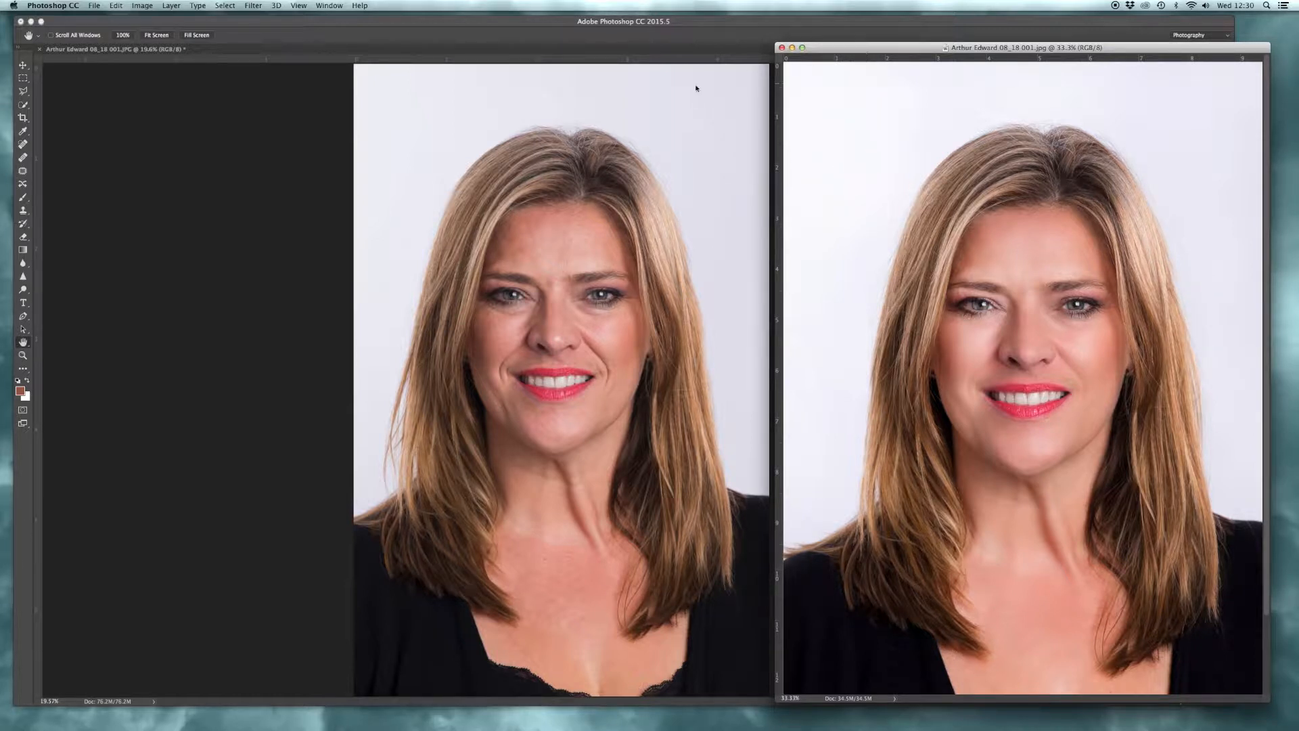
Put away the floating retouched comparison portrait so only the working portrait stays in view.
drag(839, 53, 835, 56)
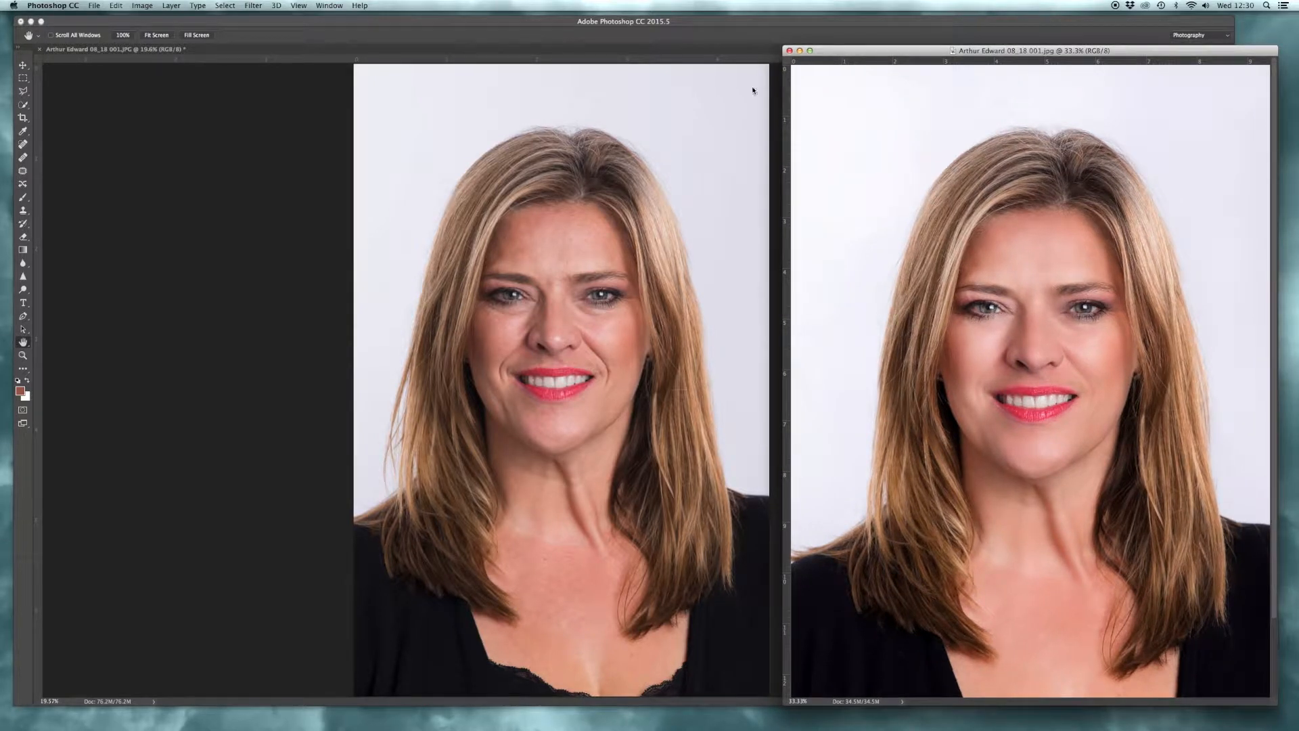
click(800, 52)
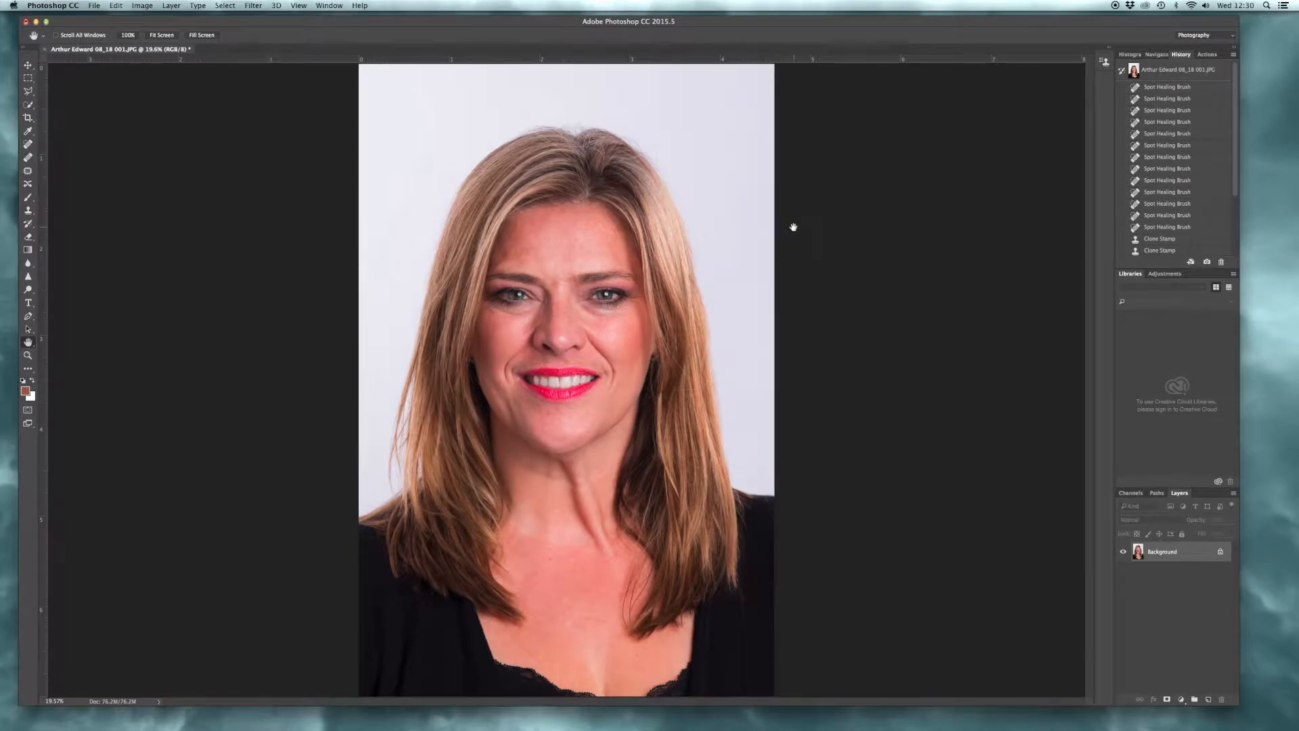
drag(828, 27, 833, 23)
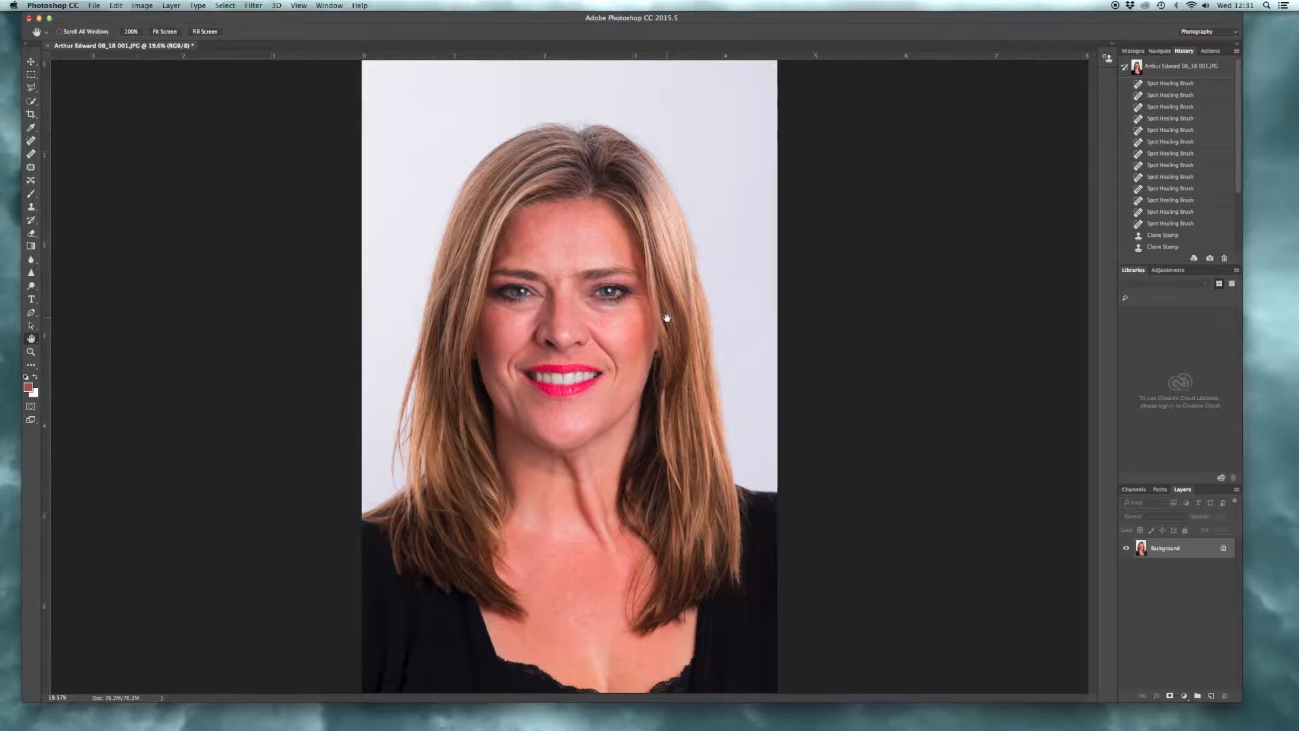
Remove the small blemishes on the forehead and the bridge of the nose with the Spot Healing Brush.
click(31, 352)
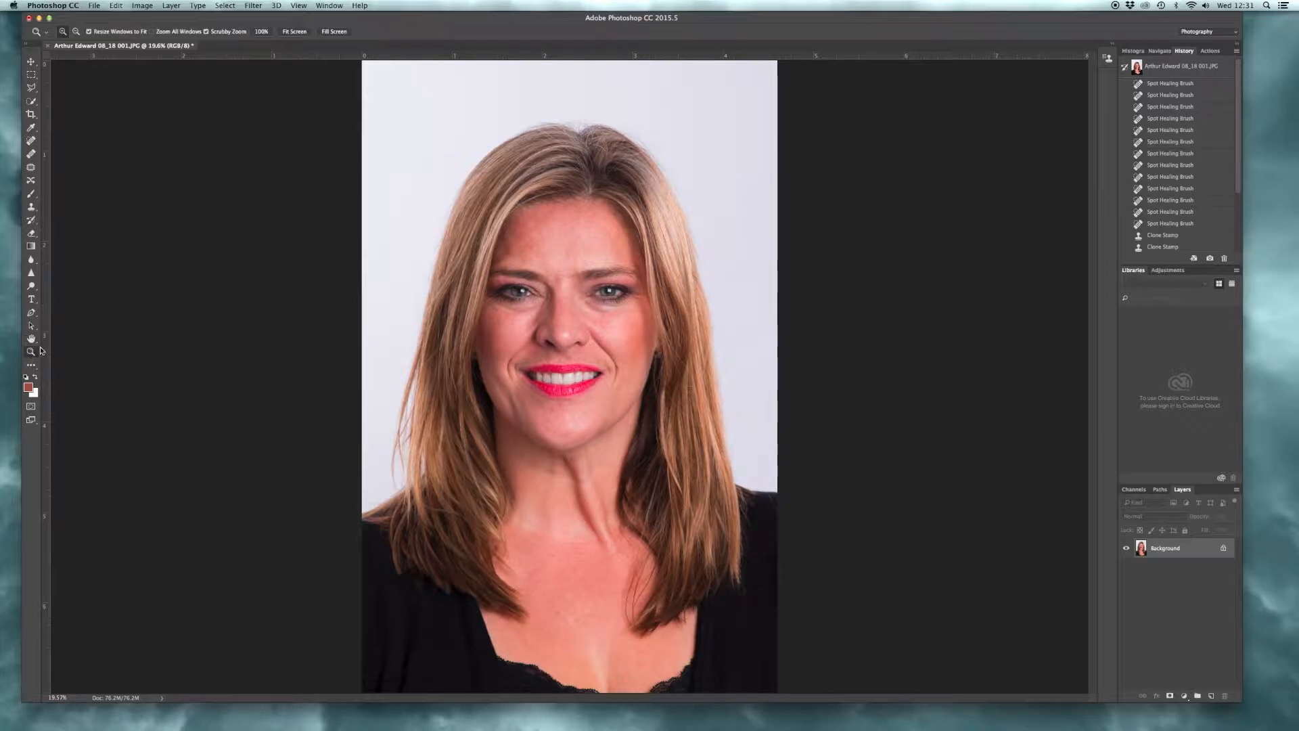
click(567, 343)
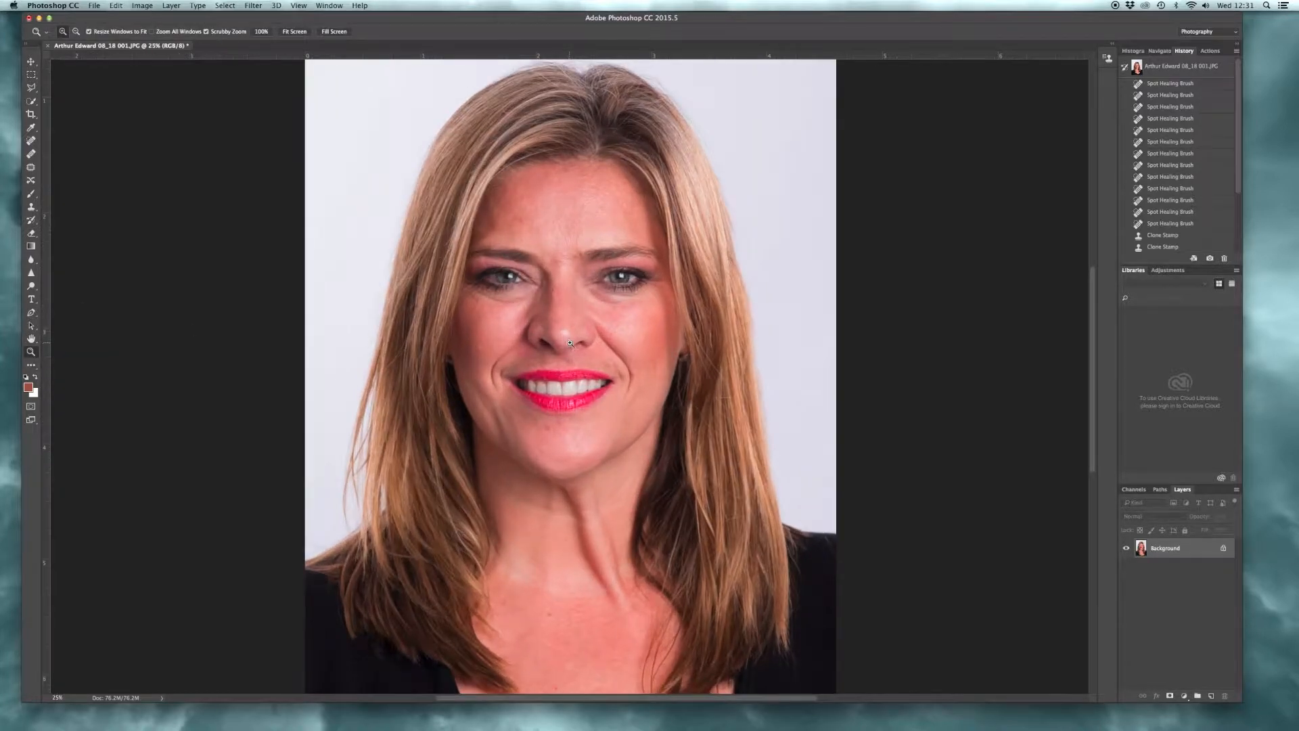
click(573, 345)
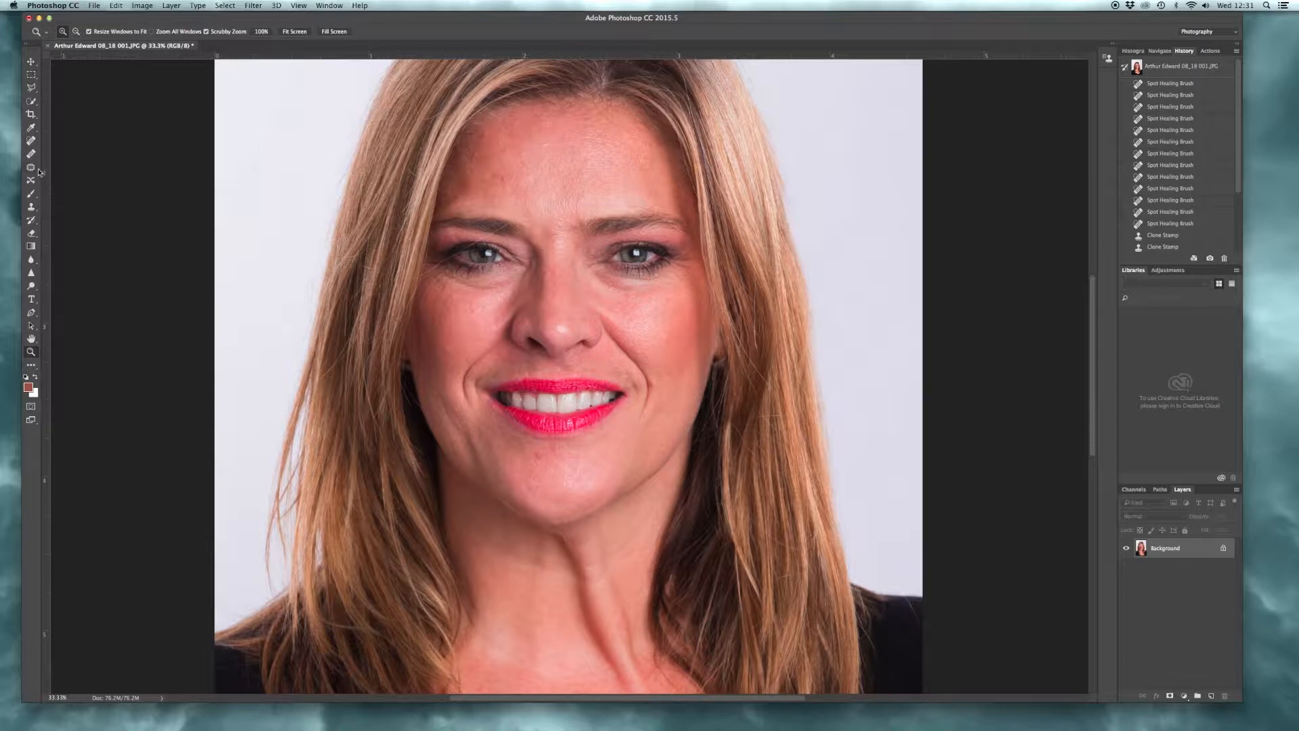
click(31, 140)
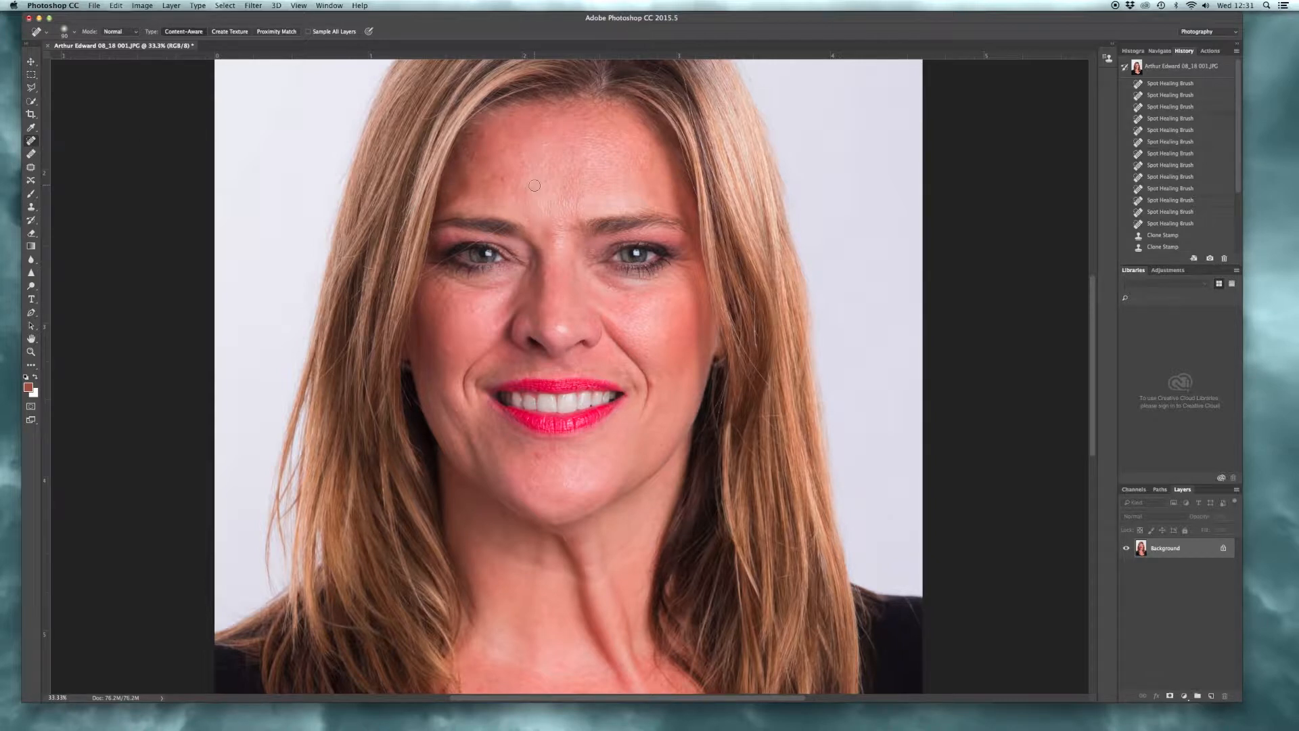
click(500, 177)
click(525, 165)
click(521, 158)
click(547, 183)
click(563, 189)
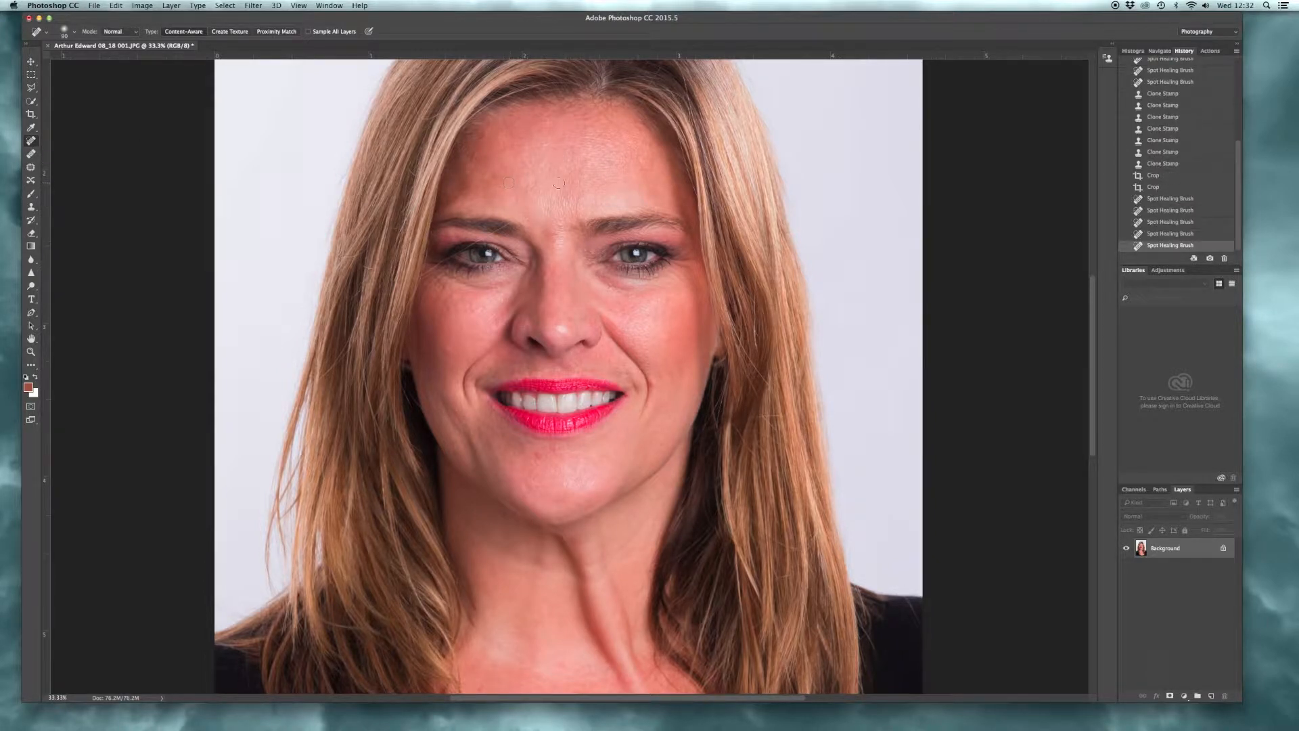
click(549, 272)
Heal away the stray hair crossing the picture-left eyebrow, upper eyelid and outer eye corner with a smaller Spot Healing Brush.
click(31, 352)
click(514, 276)
click(513, 276)
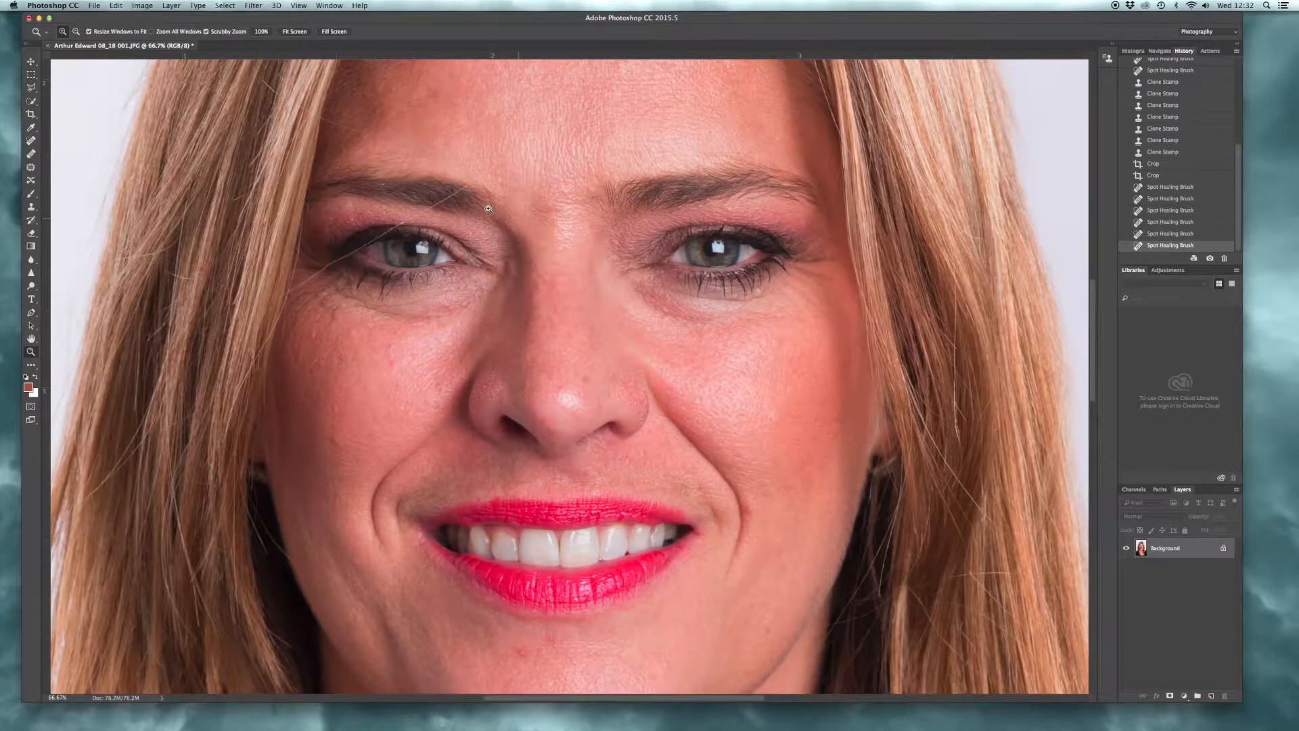
click(31, 140)
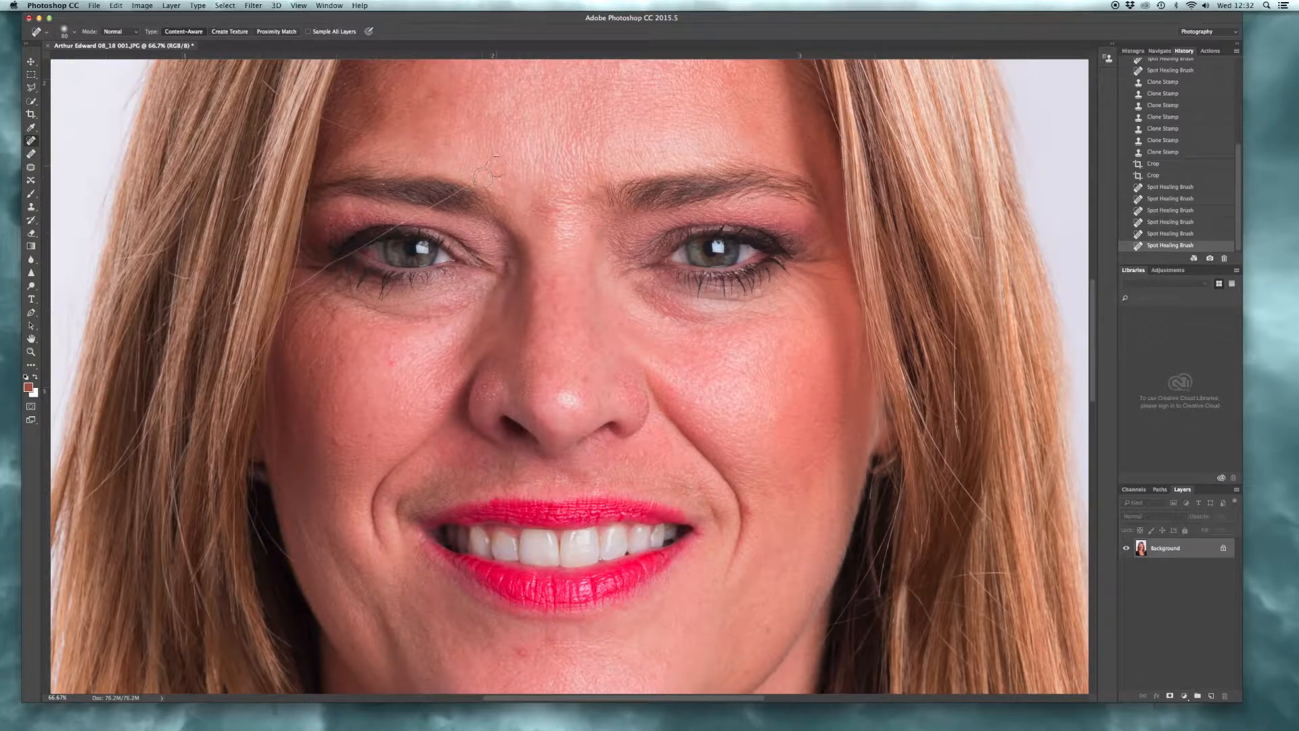
key(bracketleft)
click(442, 201)
drag(454, 193, 486, 173)
drag(479, 181, 517, 154)
key(bracketleft)
mouse_move(447, 196)
mouse_down()
mouse_move(359, 251)
mouse_move(378, 236)
mouse_up()
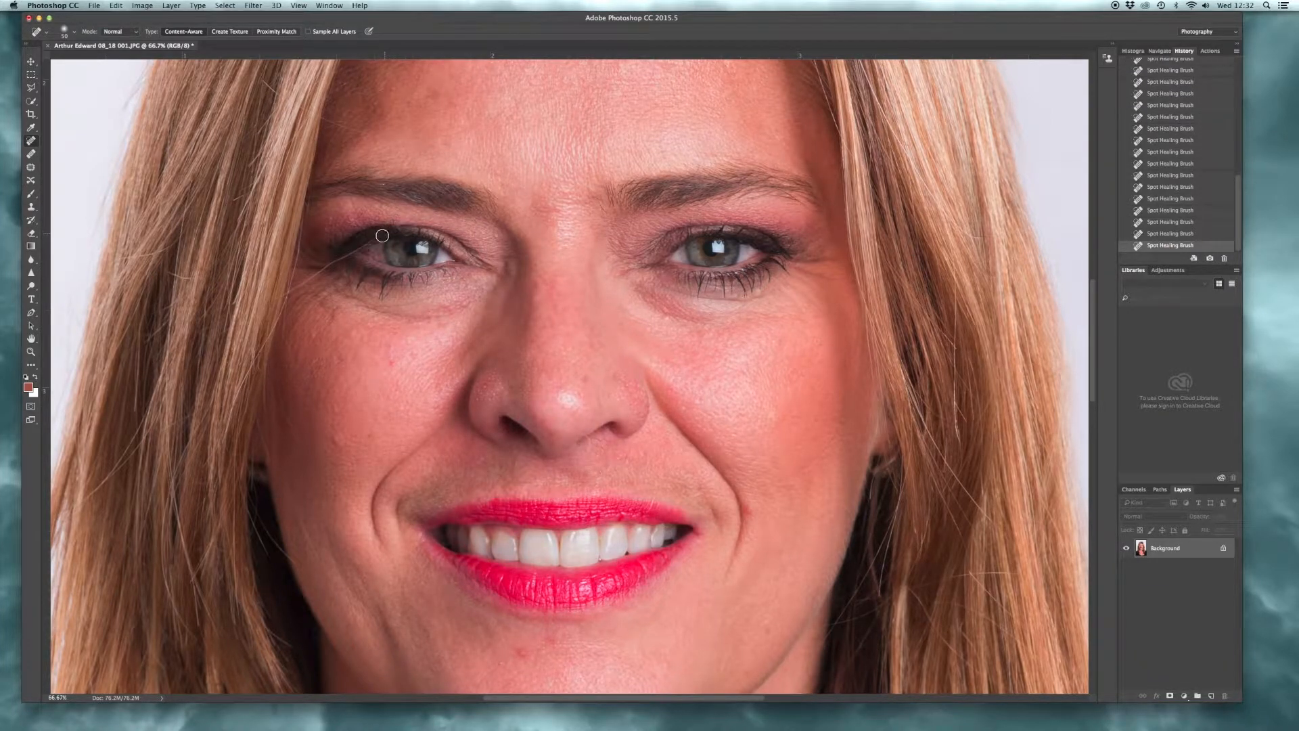
mouse_move(298, 287)
mouse_down()
mouse_move(374, 241)
mouse_move(336, 256)
mouse_move(346, 251)
mouse_move(326, 285)
mouse_move(288, 298)
mouse_up()
Heal the spots on the picture-left cheek and on the chin below the lips.
click(389, 364)
scroll(627, 455, down, 4)
click(531, 526)
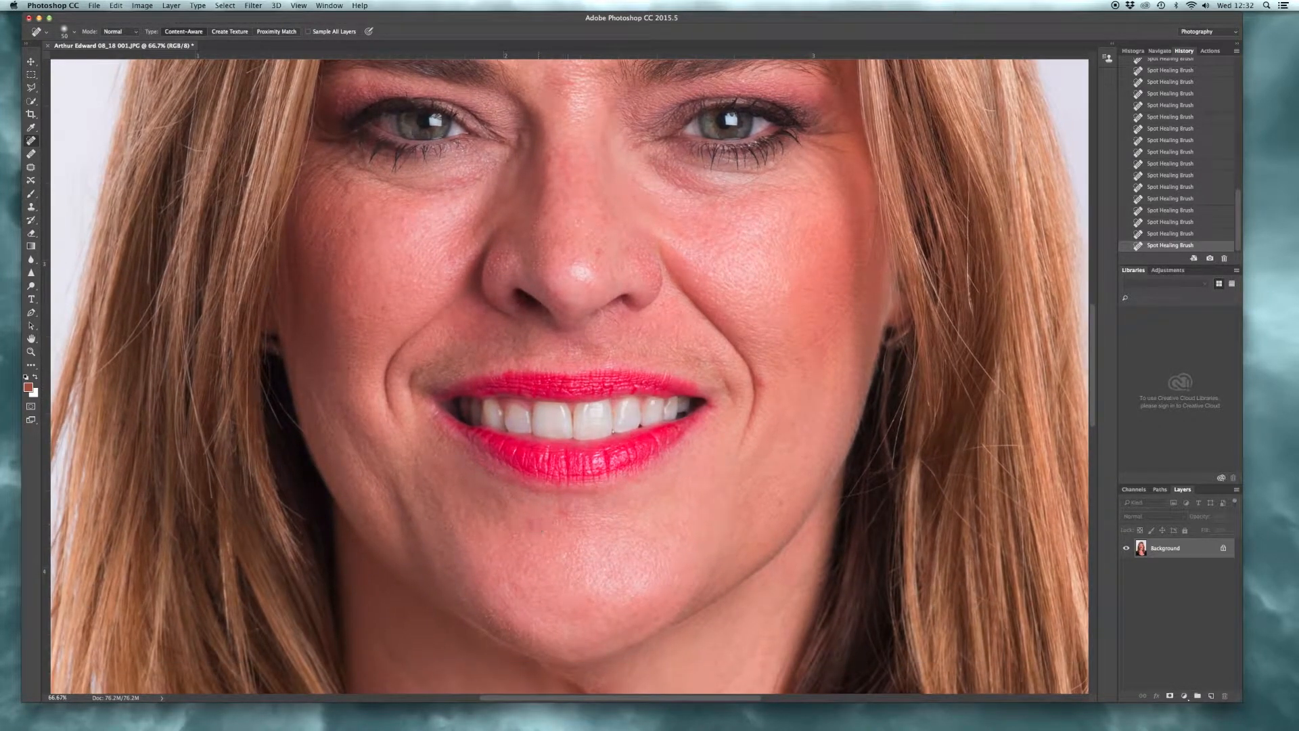
click(518, 536)
Enlarge the healing brush and remove the marks on the nose, beside it and between the eyebrows.
key(bracketright)
key(bracketright)
mouse_move(598, 257)
mouse_down()
mouse_move(580, 271)
mouse_move(595, 281)
mouse_move(591, 269)
mouse_up()
click(702, 275)
scroll(591, 178, up, 5)
drag(595, 178, 595, 203)
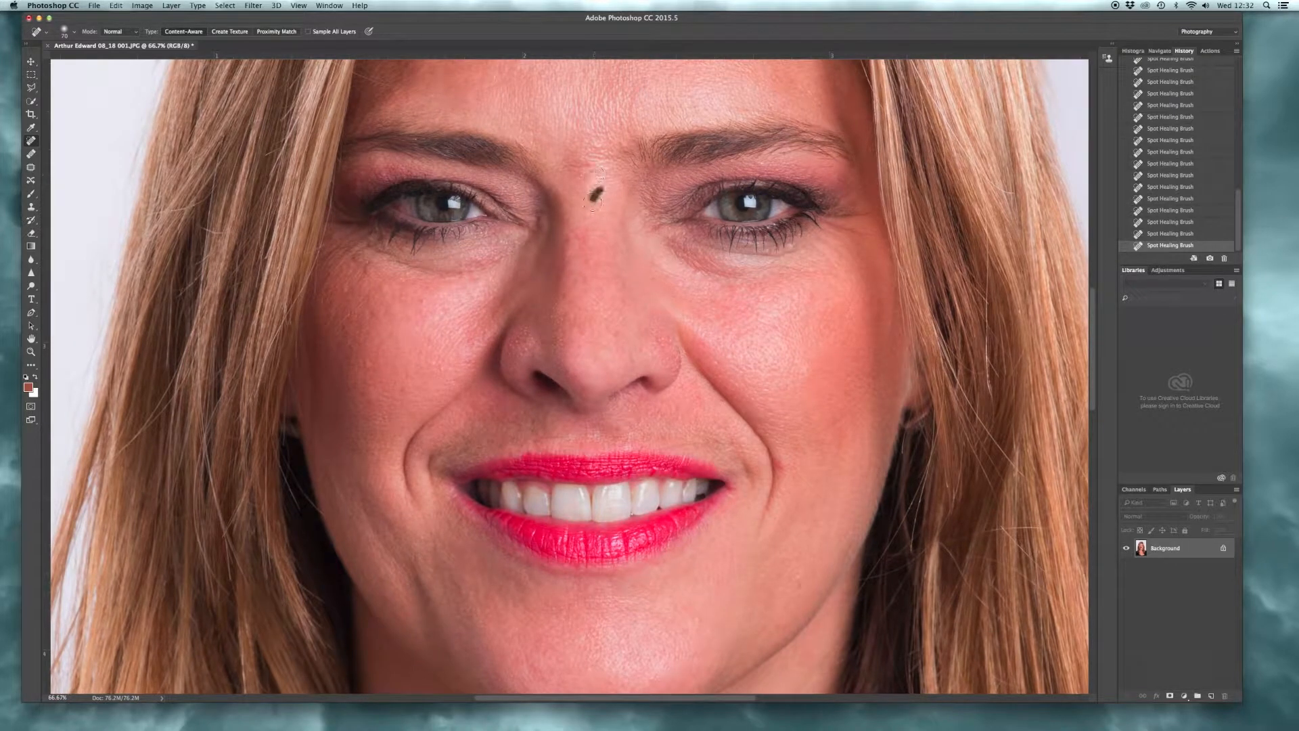
Heal the red spots in the middle of the chest above the lace neckline.
scroll(743, 484, down, 5)
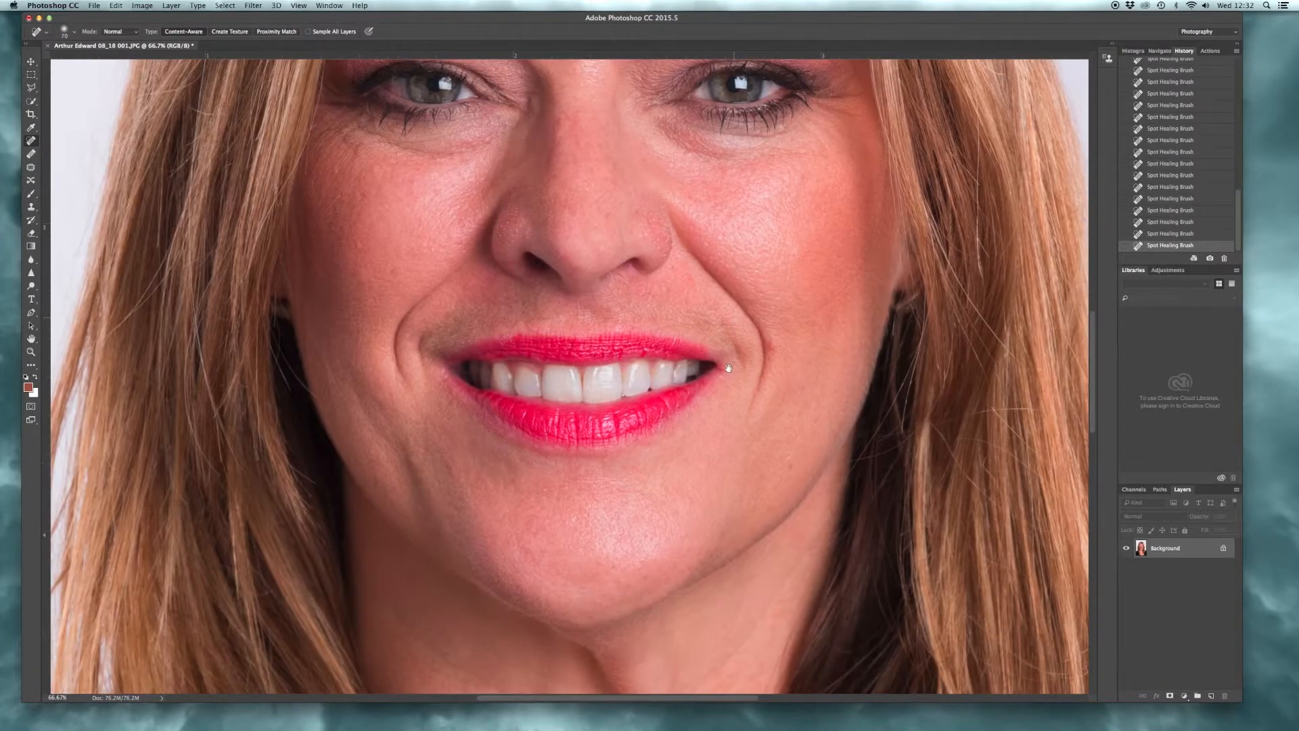
scroll(596, 474, down, 6)
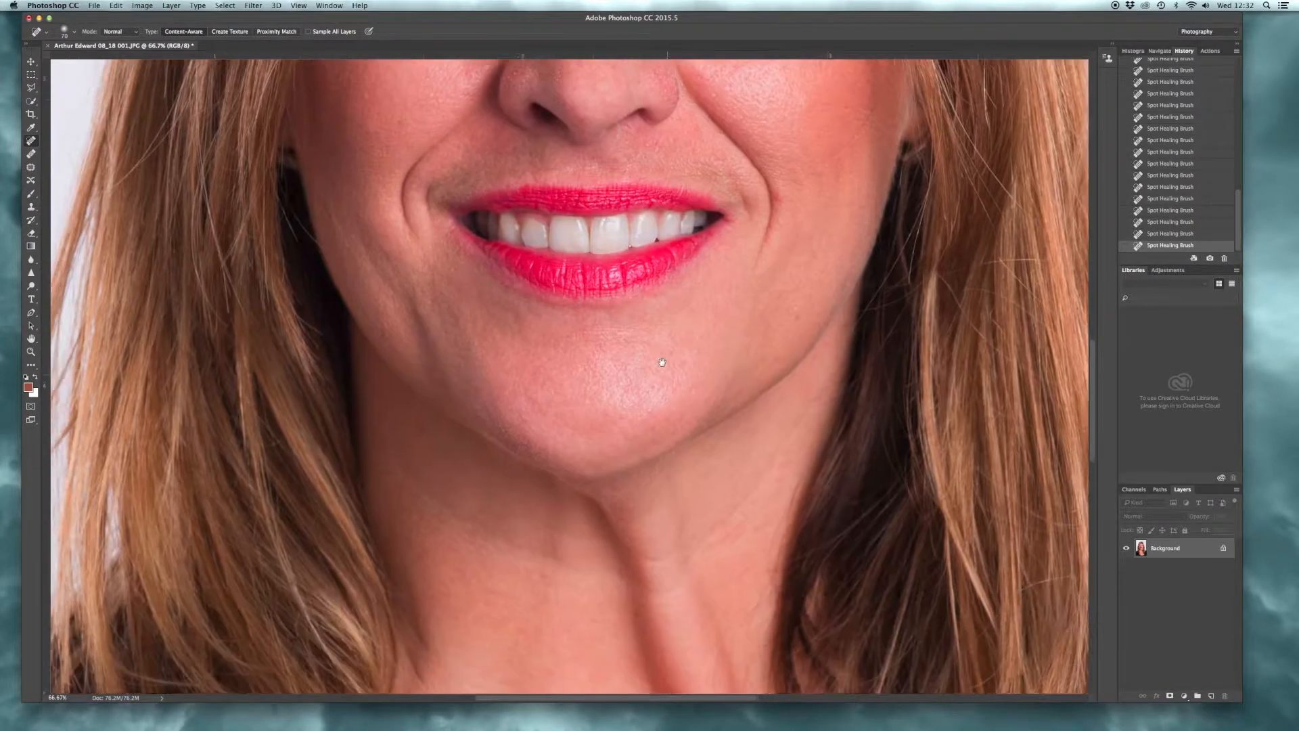
scroll(562, 544, down, 8)
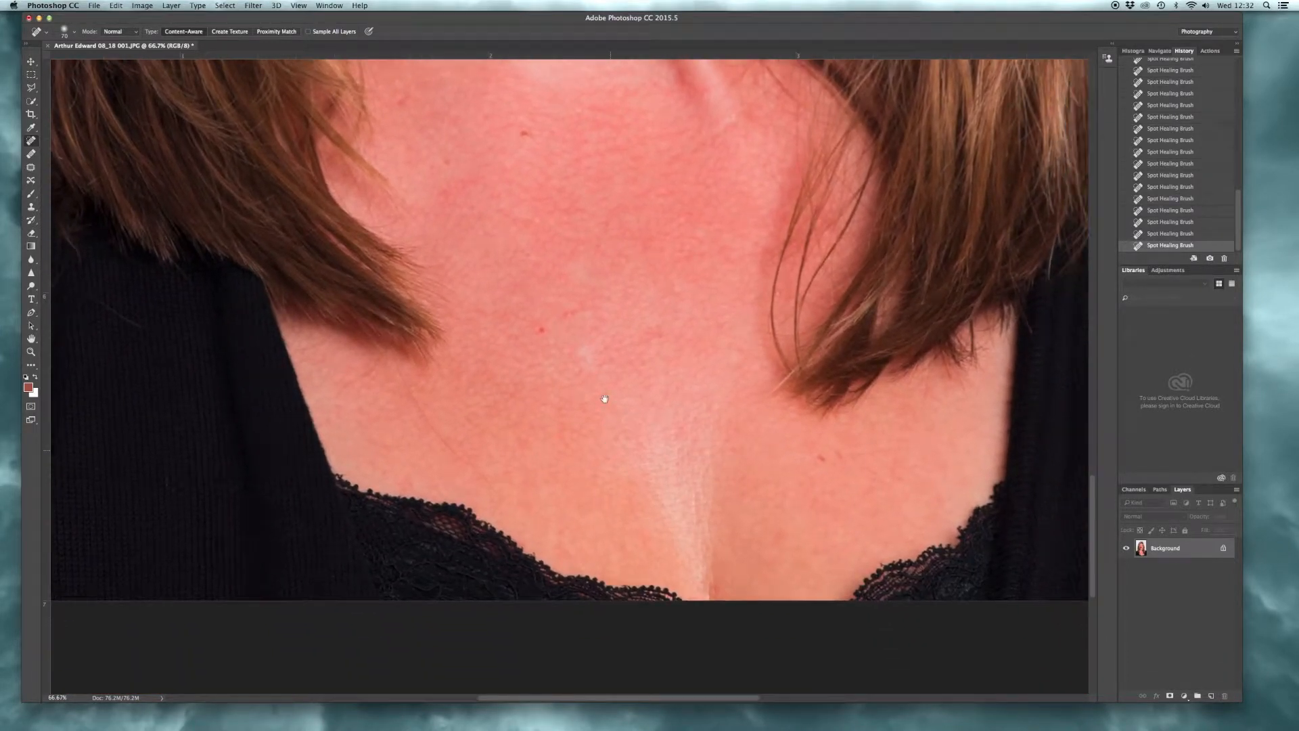
click(535, 328)
click(564, 317)
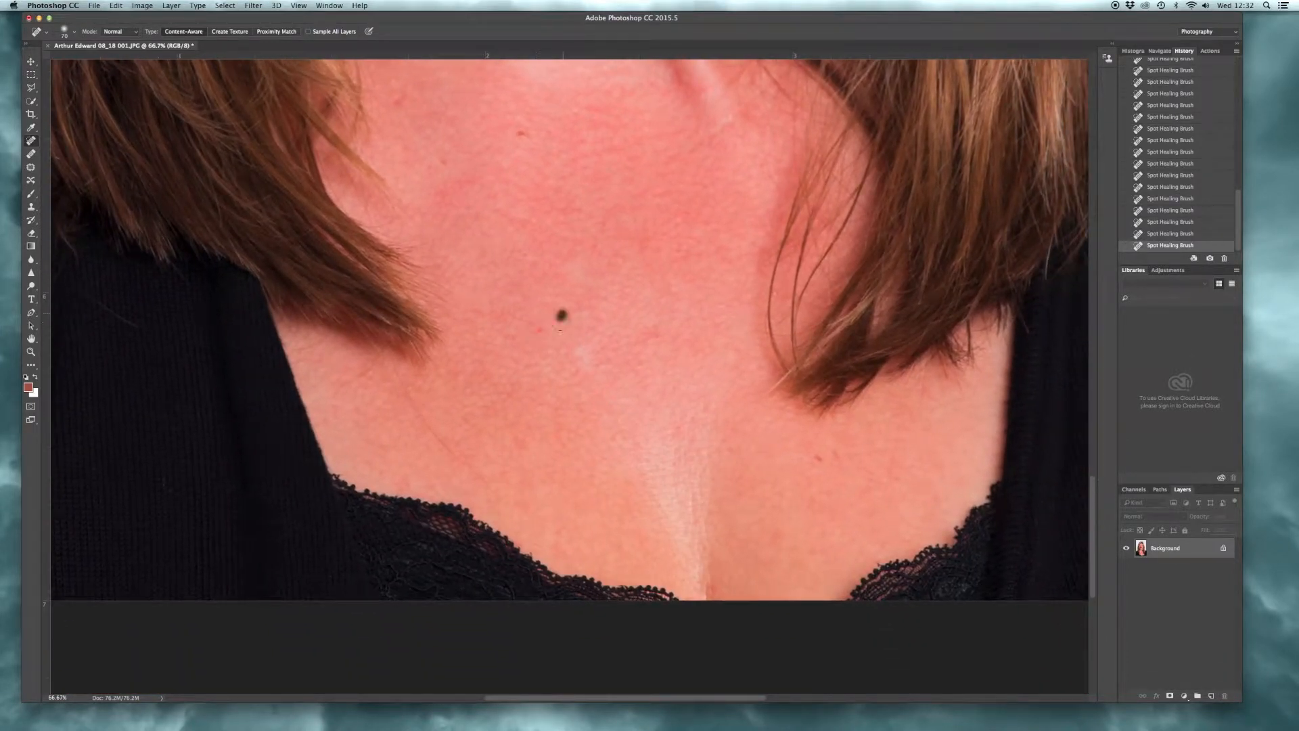
click(538, 332)
Heal the skin marks on the picture-right cheek, along the smile line and above the corner of the mouth.
scroll(560, 420, up, 12)
scroll(559, 420, right, 2)
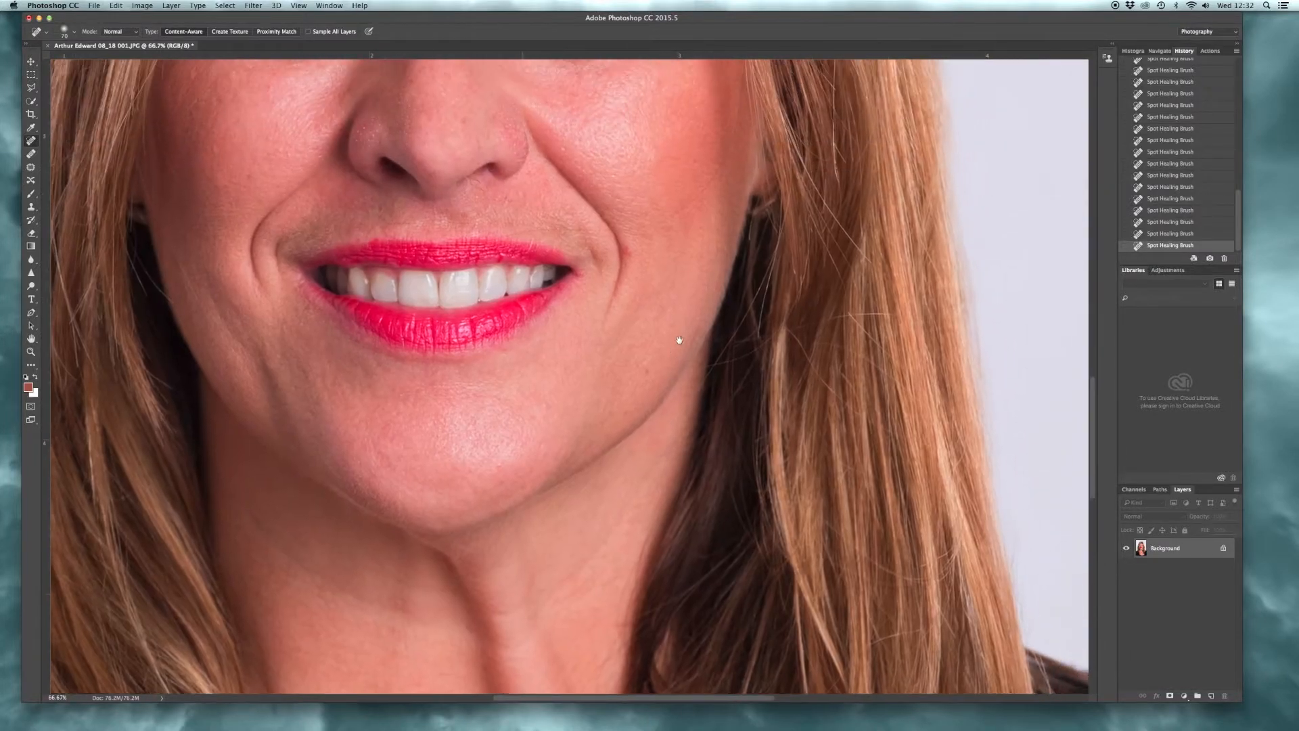
drag(680, 340, 673, 374)
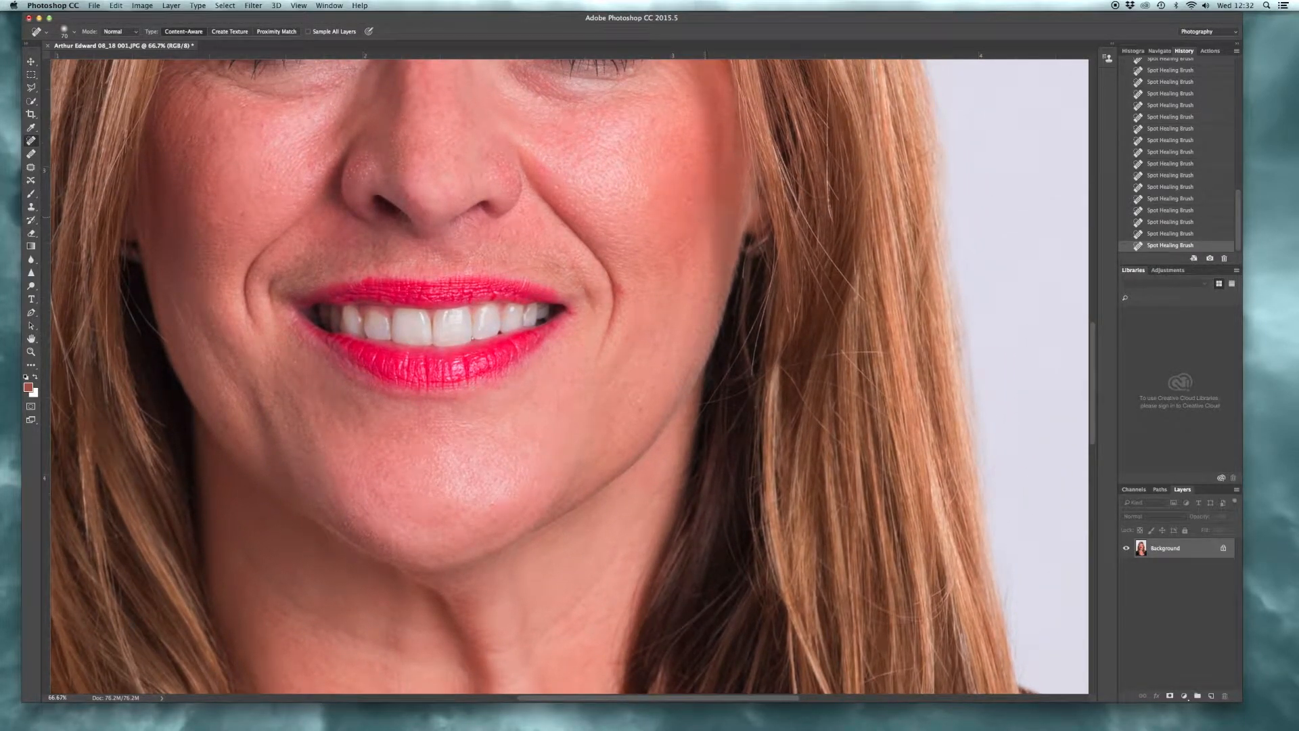
mouse_move(719, 197)
mouse_down()
mouse_move(659, 262)
mouse_move(587, 278)
mouse_move(622, 272)
mouse_up()
click(623, 289)
click(617, 293)
click(530, 269)
click(560, 264)
click(567, 273)
Heal the uneven patches across the forehead above the picture-left eyebrow.
drag(319, 172, 348, 261)
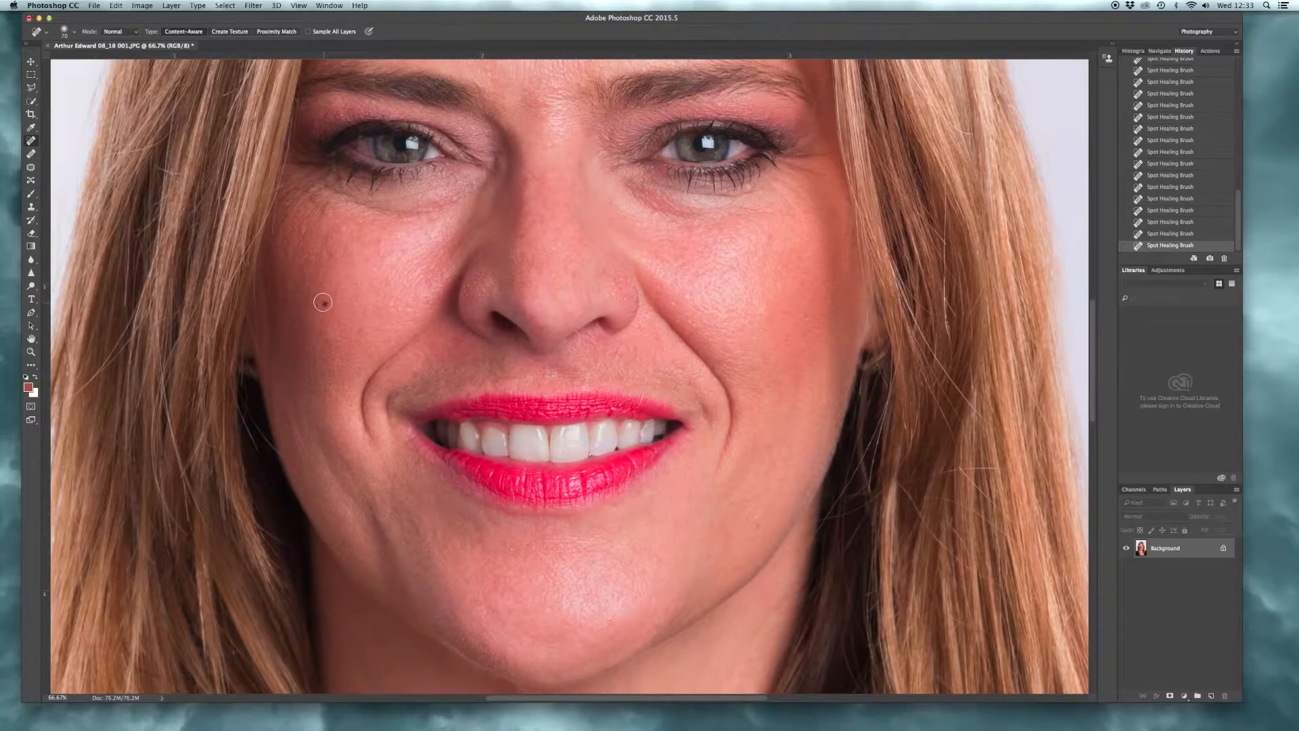
drag(529, 142, 518, 234)
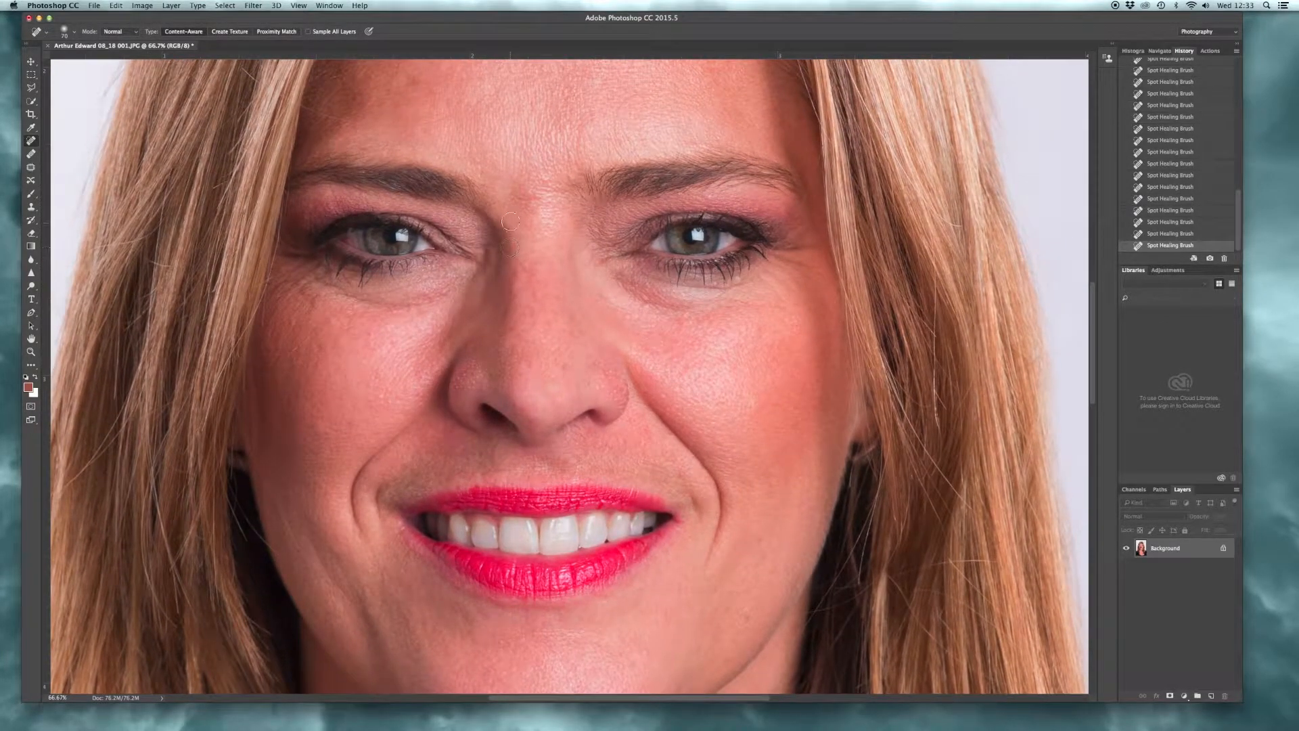
mouse_move(483, 98)
mouse_down()
mouse_move(408, 120)
mouse_move(420, 124)
mouse_up()
drag(325, 120, 387, 125)
Copy a rectangular area covering both eyes, the eyebrows and the nose onto a new layer.
click(32, 75)
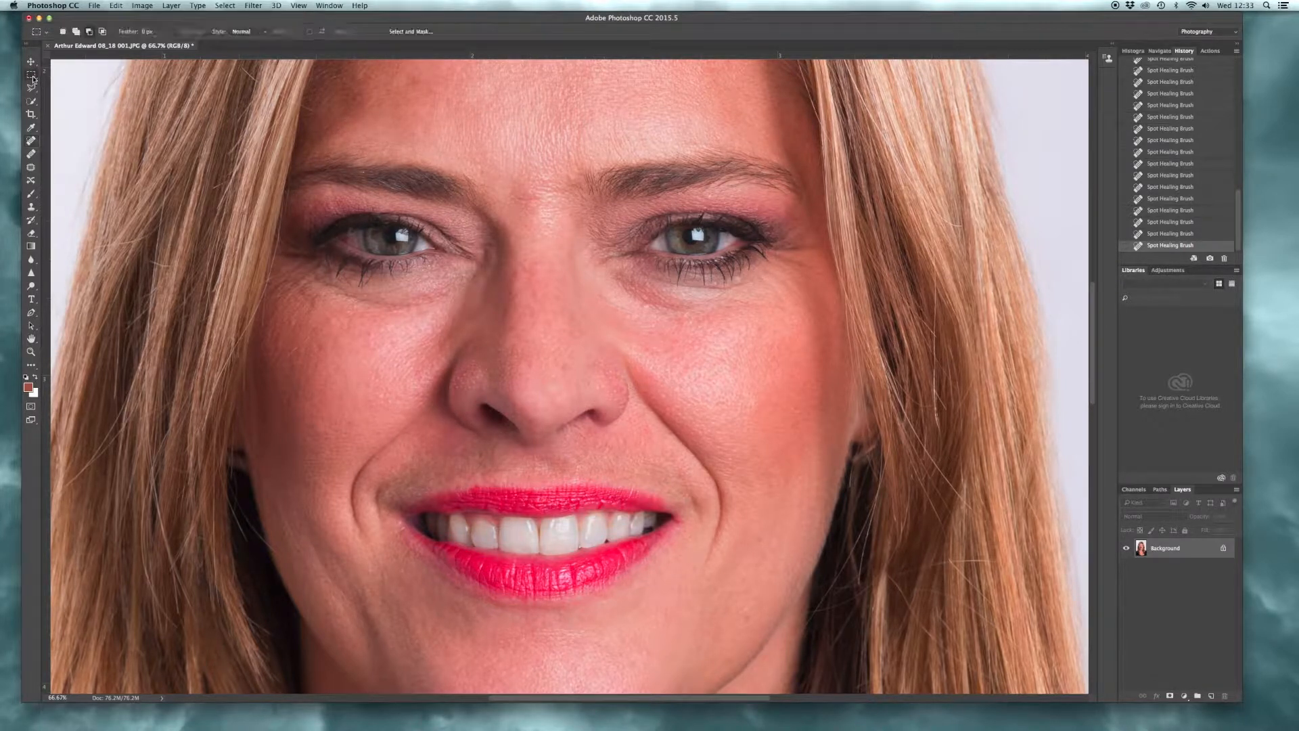
drag(258, 142, 923, 411)
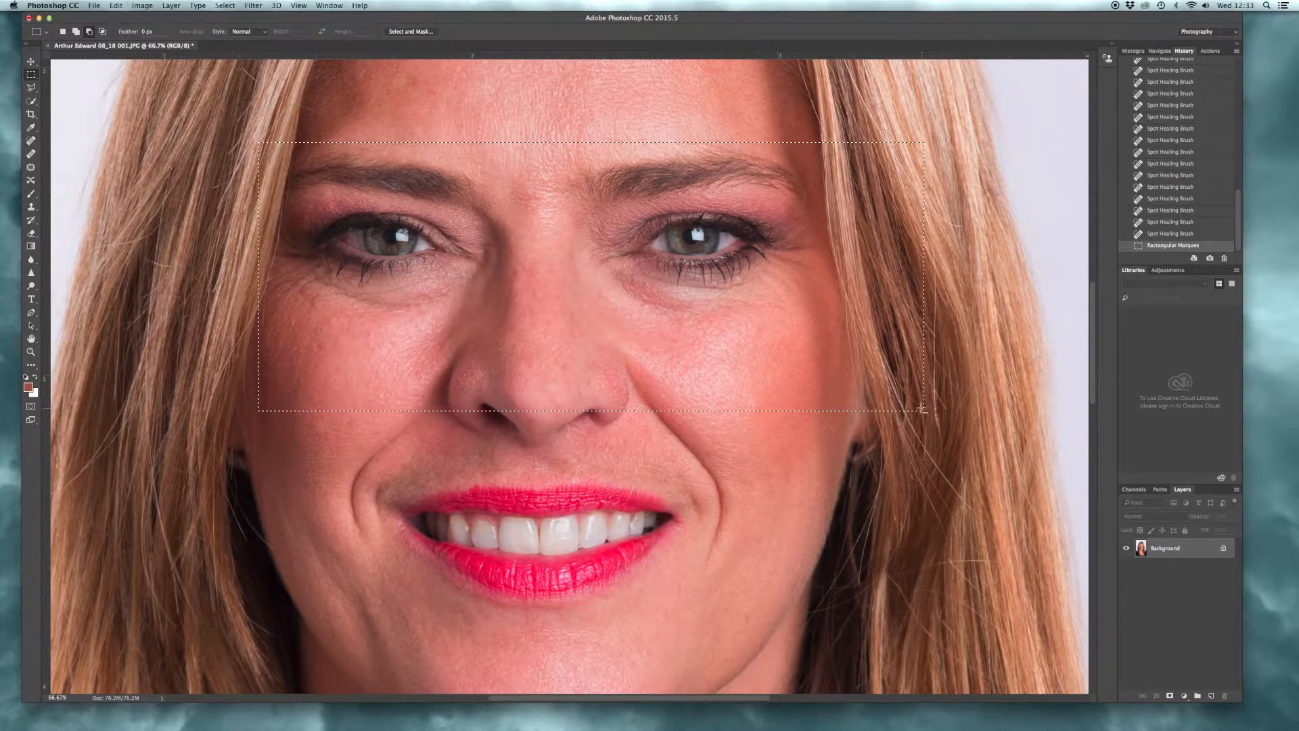
key(super+c)
key(super+v)
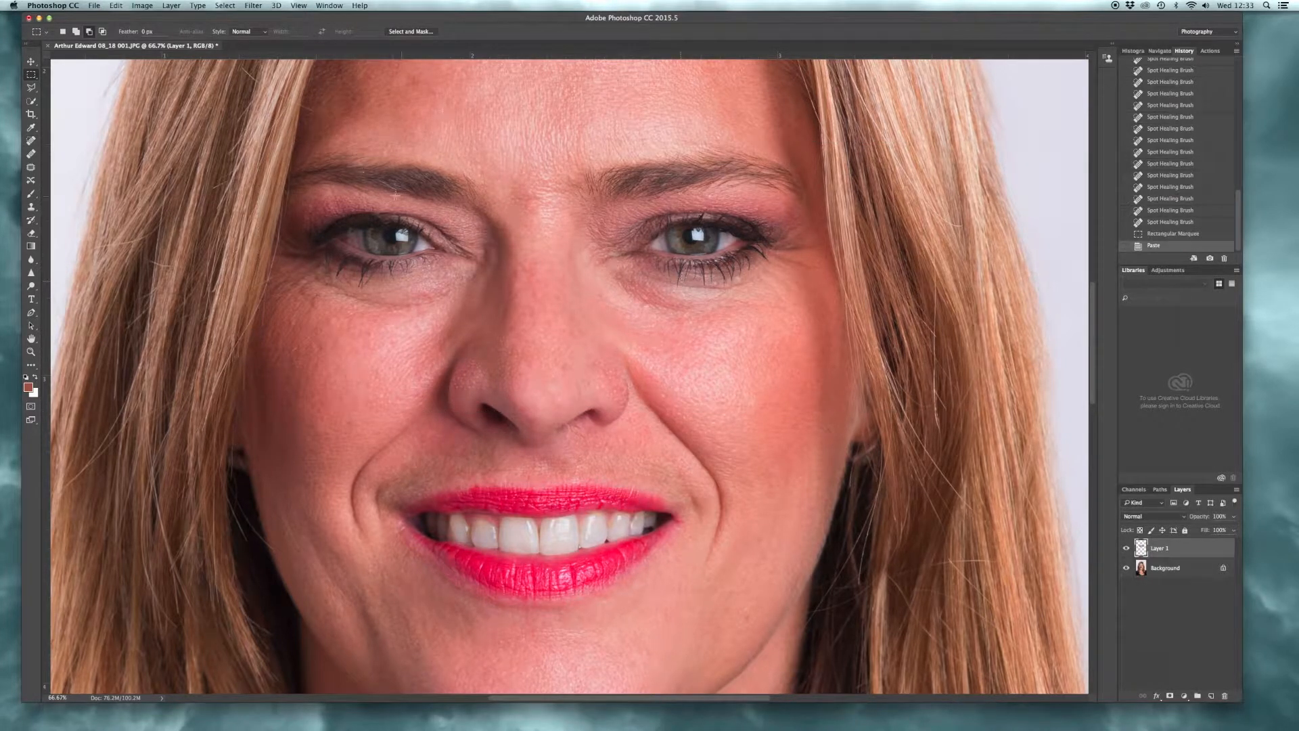
On the pasted layer, heal the lines under the picture-left eye and around its outer corner.
click(32, 141)
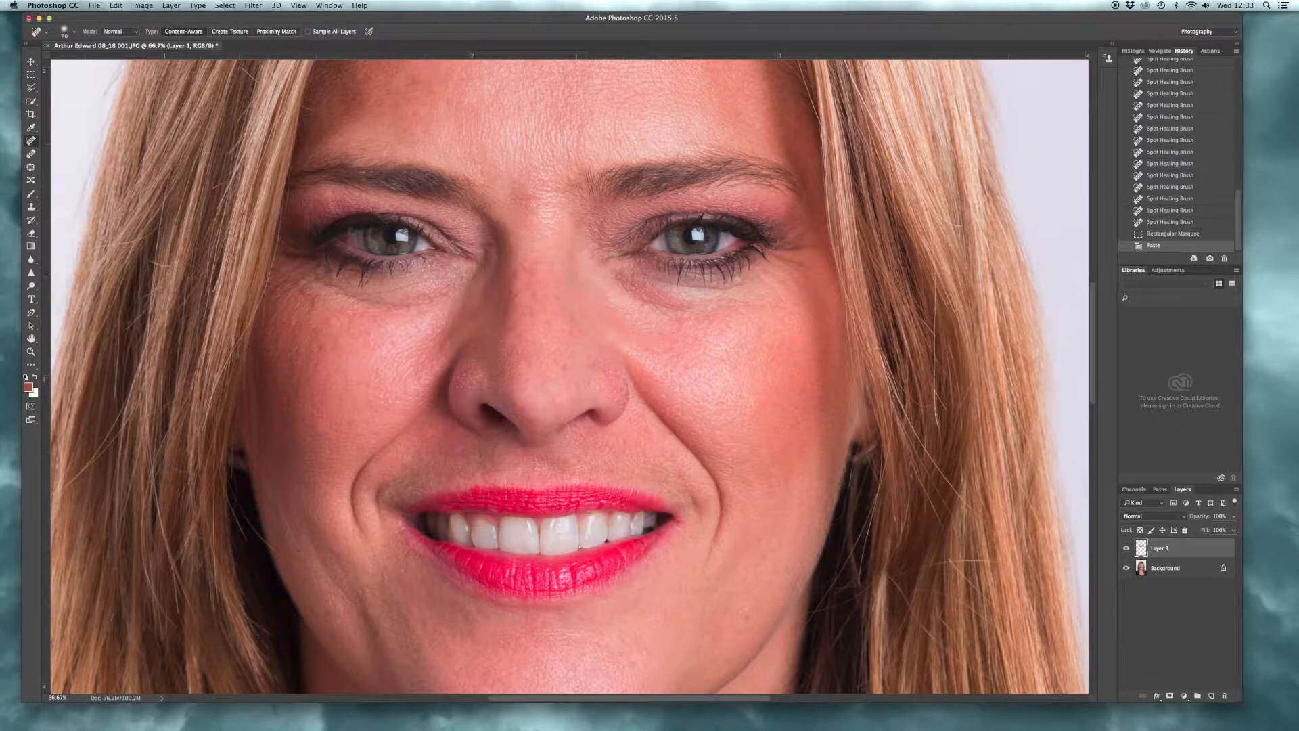
mouse_move(455, 287)
mouse_down()
mouse_move(346, 301)
mouse_move(406, 303)
mouse_up()
drag(379, 298, 348, 299)
drag(425, 288, 333, 296)
click(328, 289)
click(338, 290)
click(308, 297)
click(287, 243)
click(288, 245)
click(283, 239)
click(314, 297)
drag(374, 308, 405, 306)
click(433, 298)
Heal the lines under the picture-right eye and its crow's feet, and touch up beneath the other eye.
mouse_move(614, 297)
mouse_down()
mouse_move(682, 310)
mouse_move(665, 301)
mouse_move(705, 298)
mouse_up()
click(770, 283)
click(802, 195)
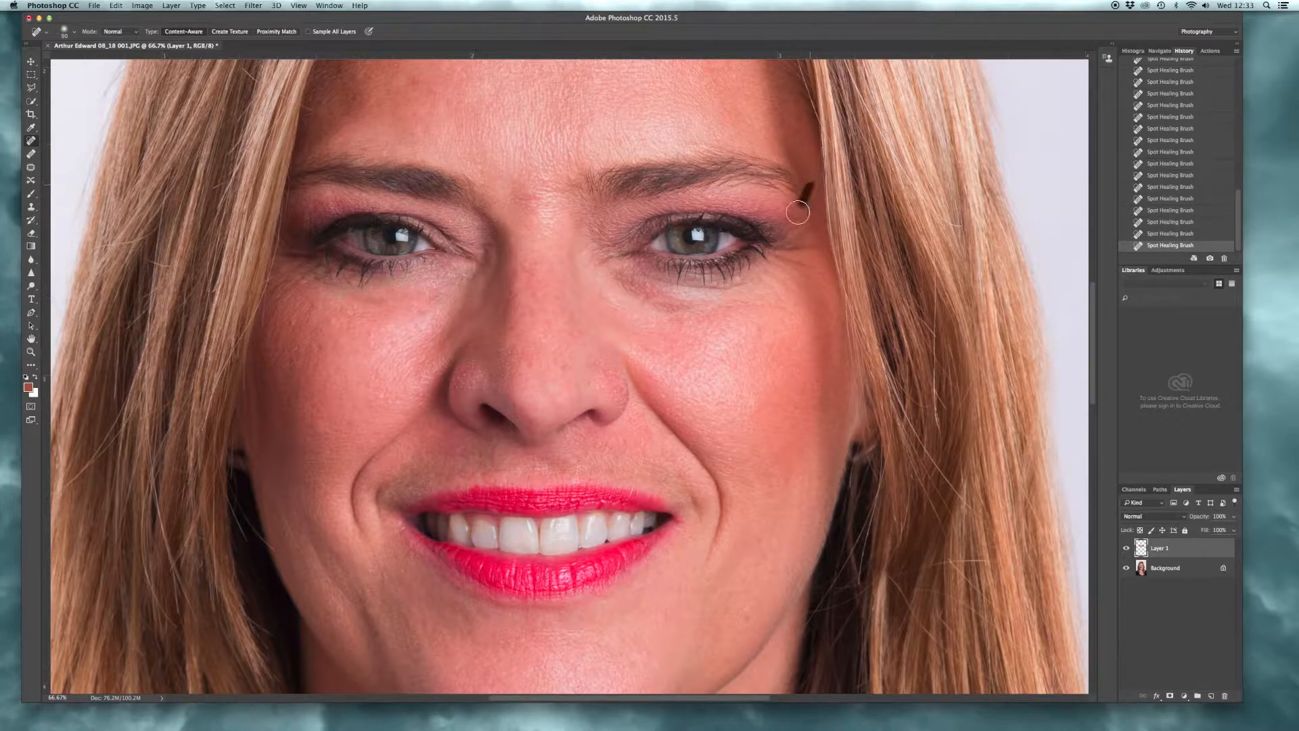
click(789, 228)
click(789, 291)
click(790, 261)
click(741, 289)
click(716, 292)
drag(744, 289, 704, 291)
click(697, 290)
click(694, 288)
click(617, 299)
click(368, 299)
Lower the healed eye layer's opacity to 66% and flatten the image.
double_click(31, 338)
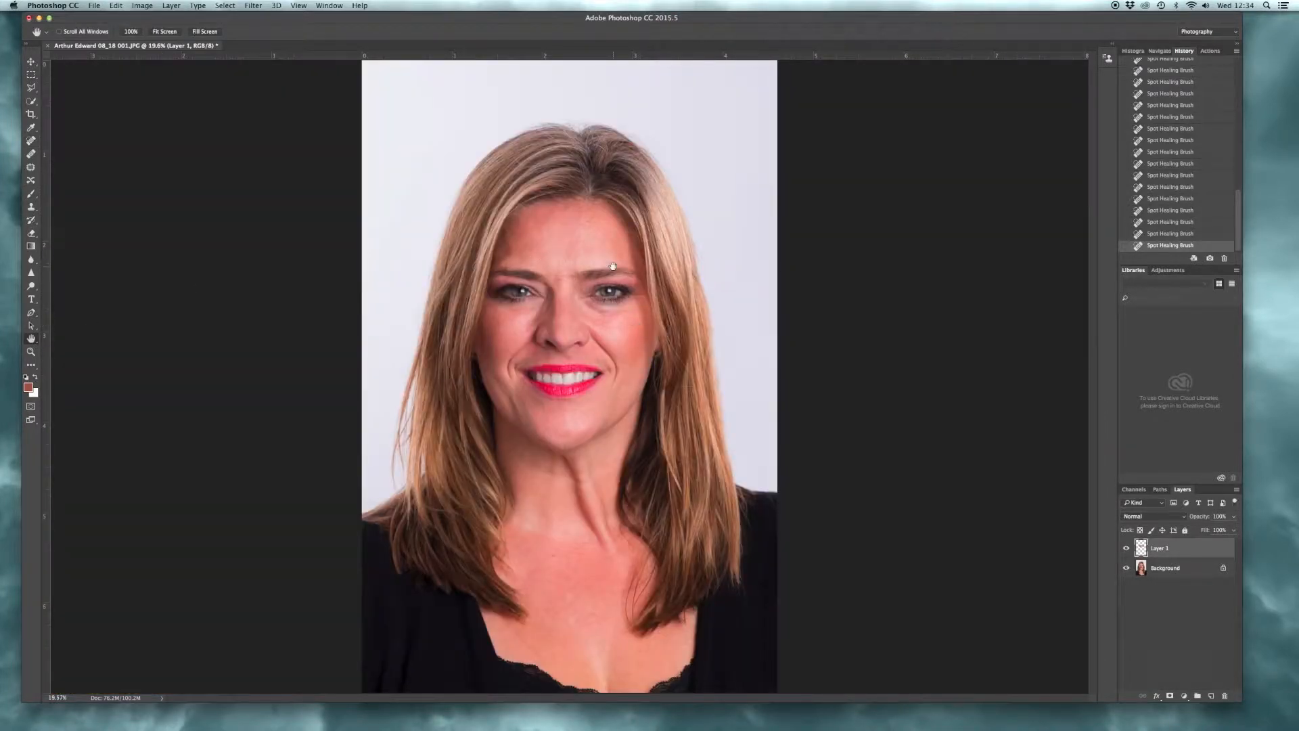
click(1232, 530)
mouse_move(1215, 531)
mouse_down()
mouse_move(1182, 539)
mouse_move(1249, 532)
mouse_move(1172, 539)
mouse_move(1230, 532)
mouse_move(1216, 534)
mouse_up()
click(179, 7)
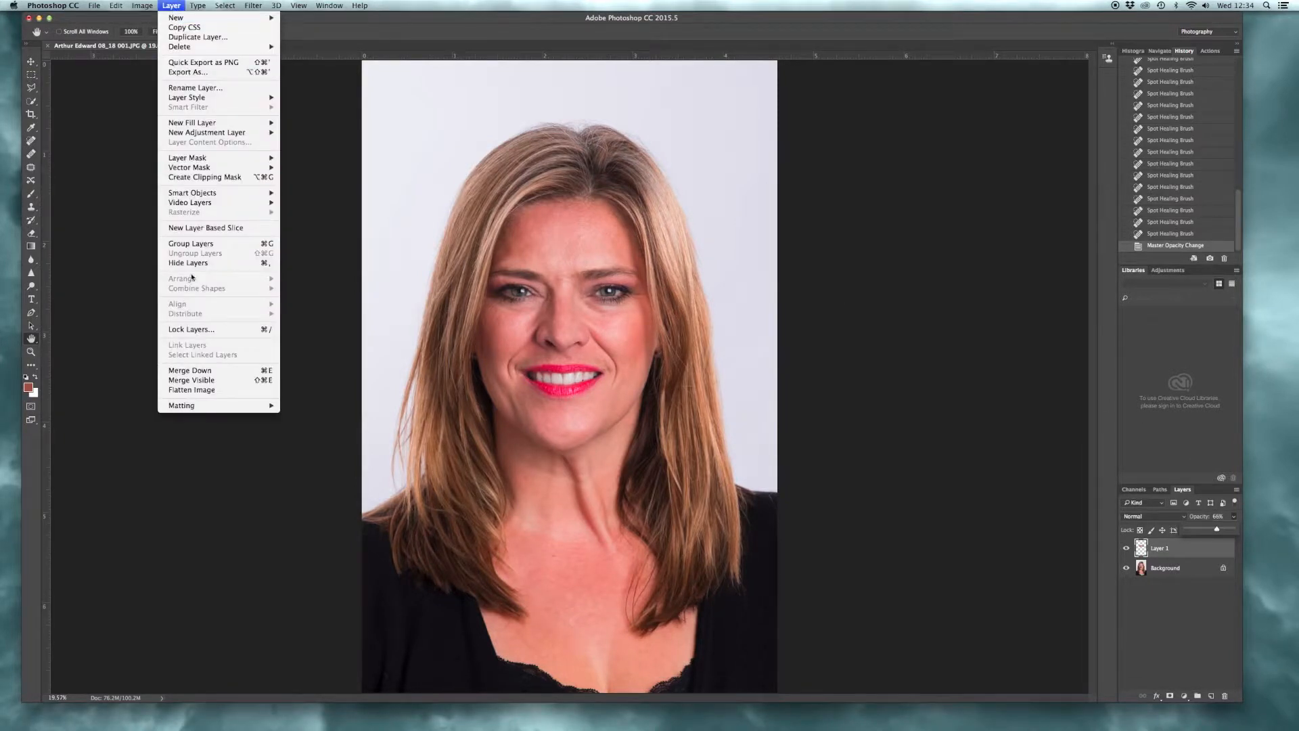
click(211, 391)
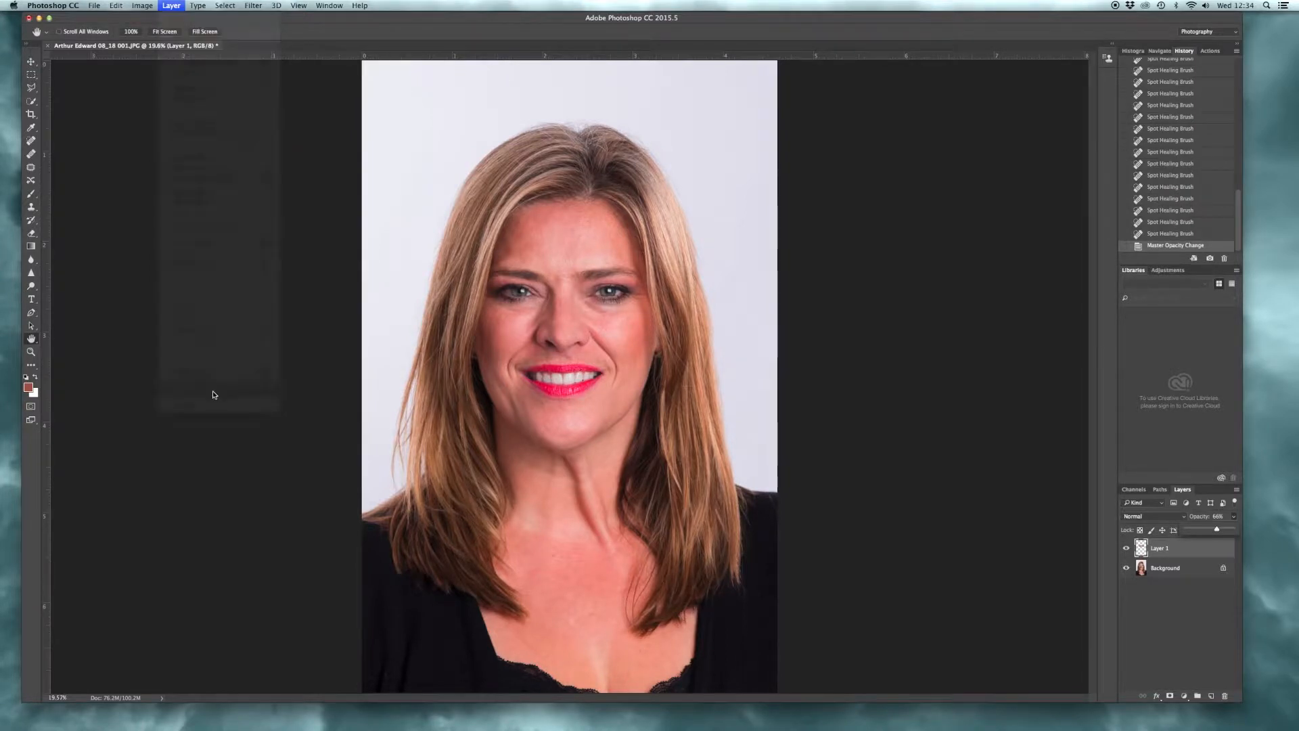
Run the Smooth Skin Quicker action on the flattened portrait.
click(31, 352)
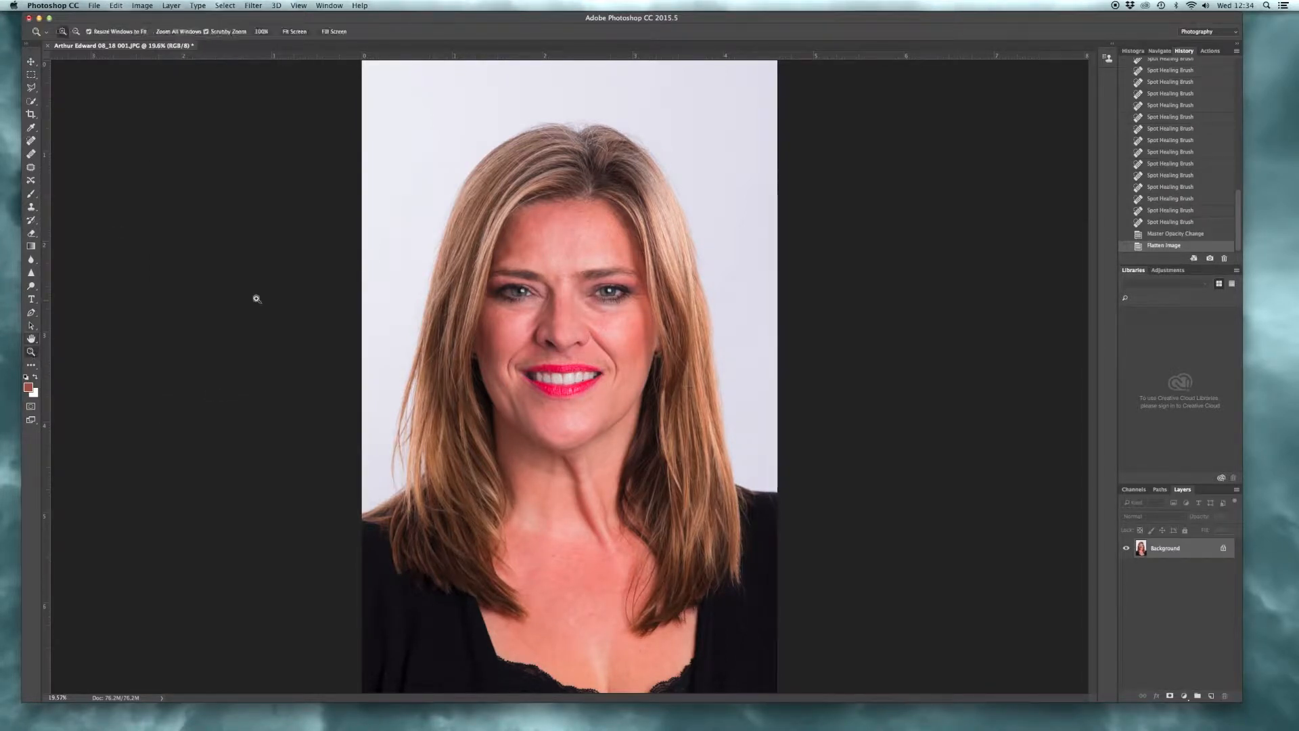
click(615, 333)
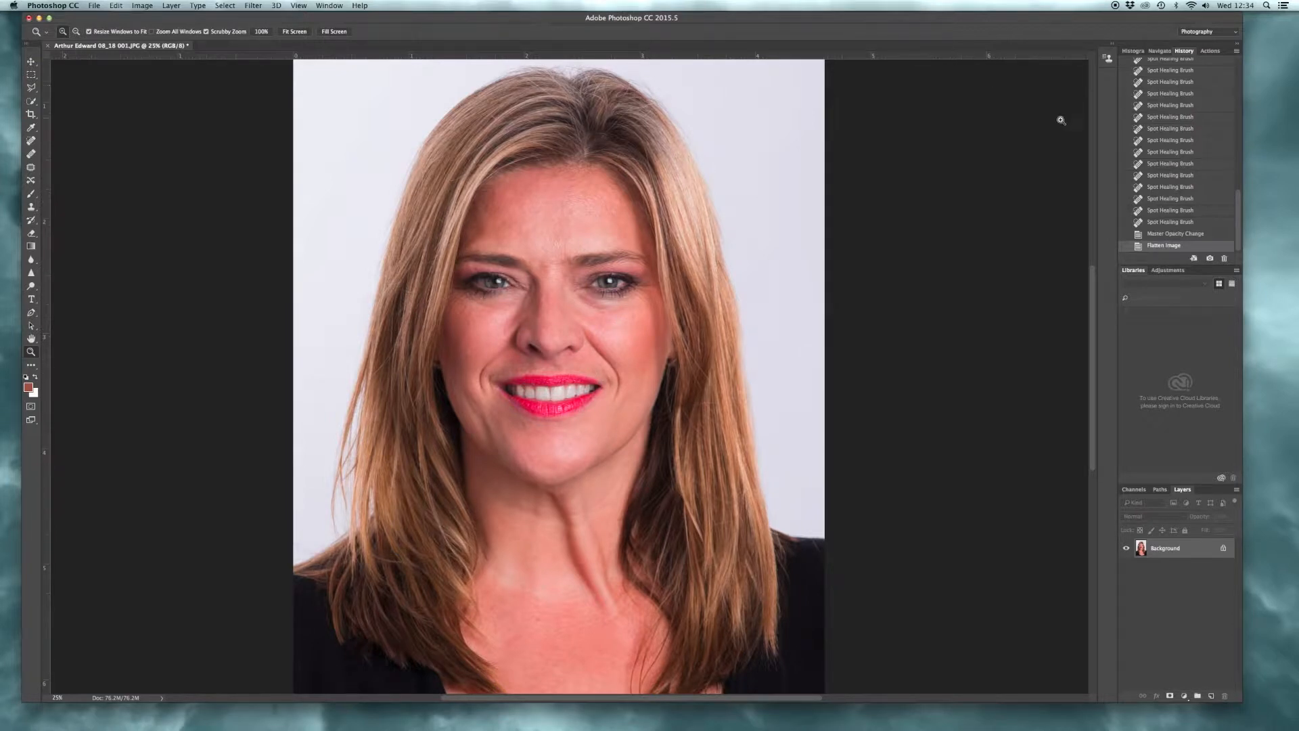
click(1210, 51)
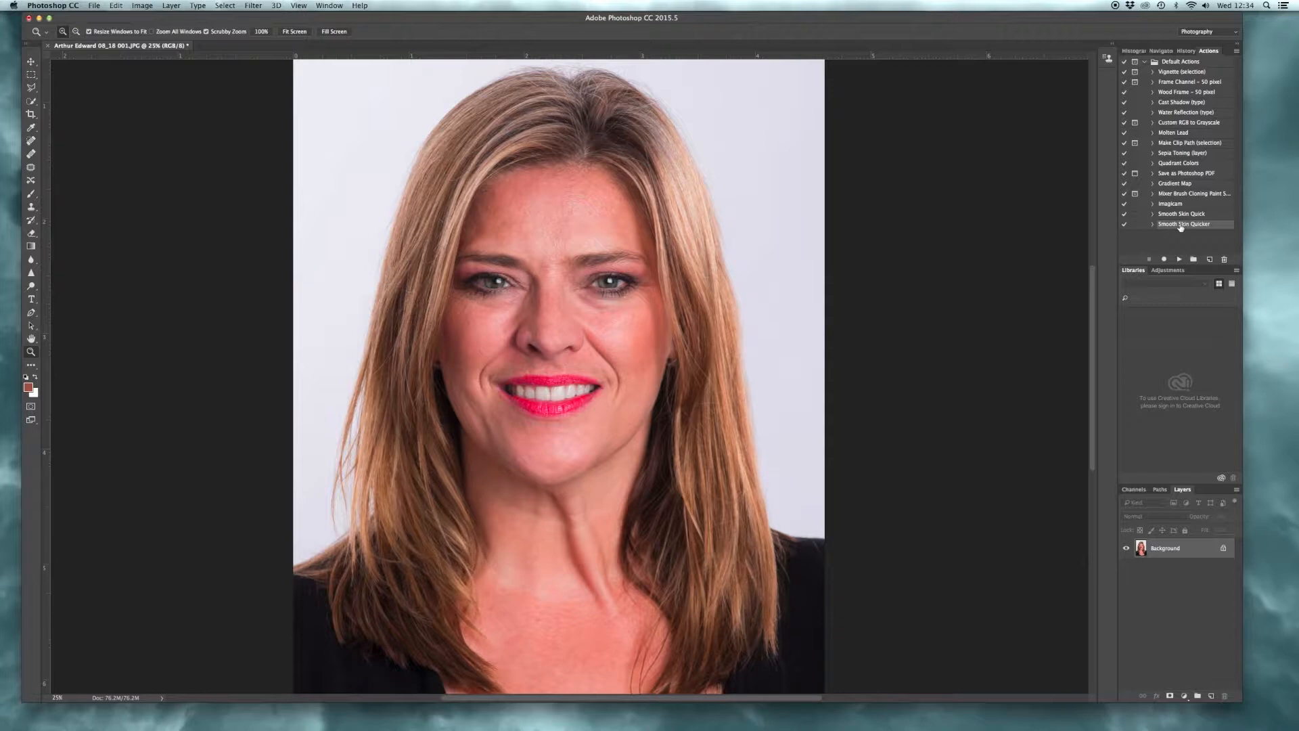
click(1179, 259)
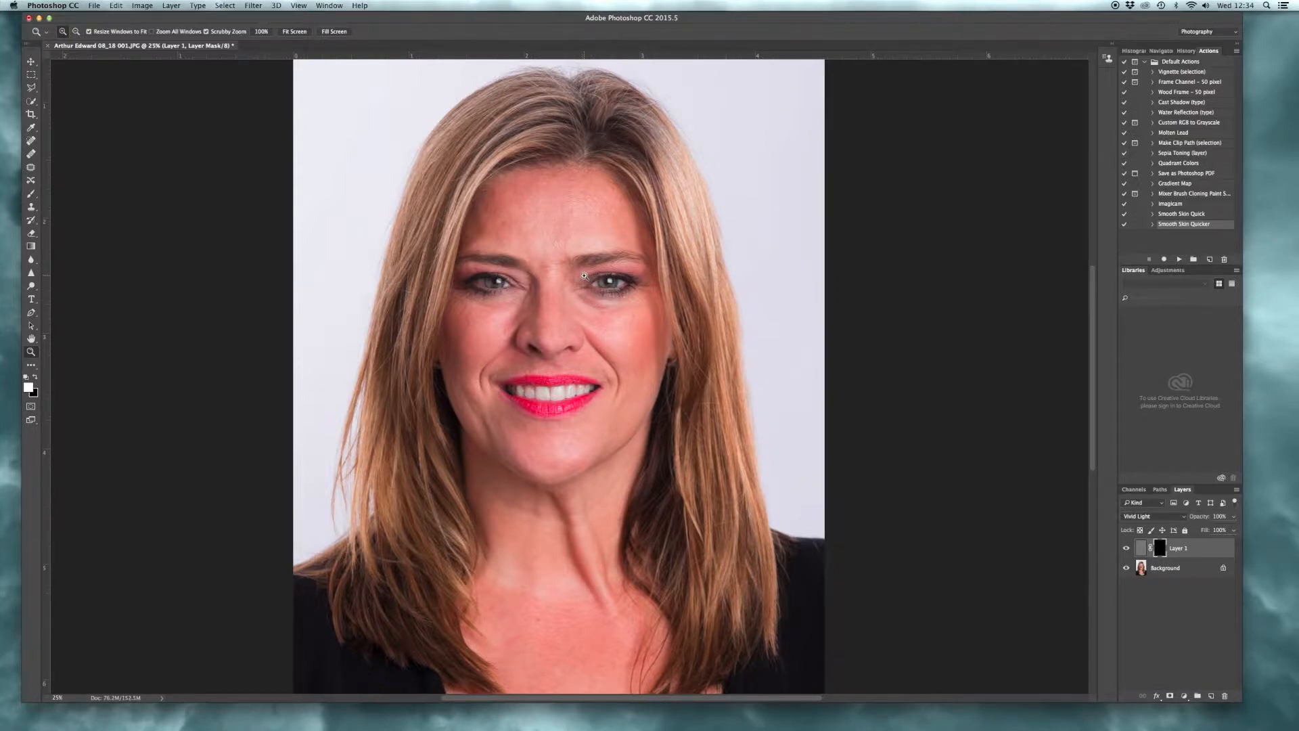
Paint white on Layer 1's mask to reveal the skin smoothing across the forehead, cheeks, nose, mouth area and chin.
click(550, 272)
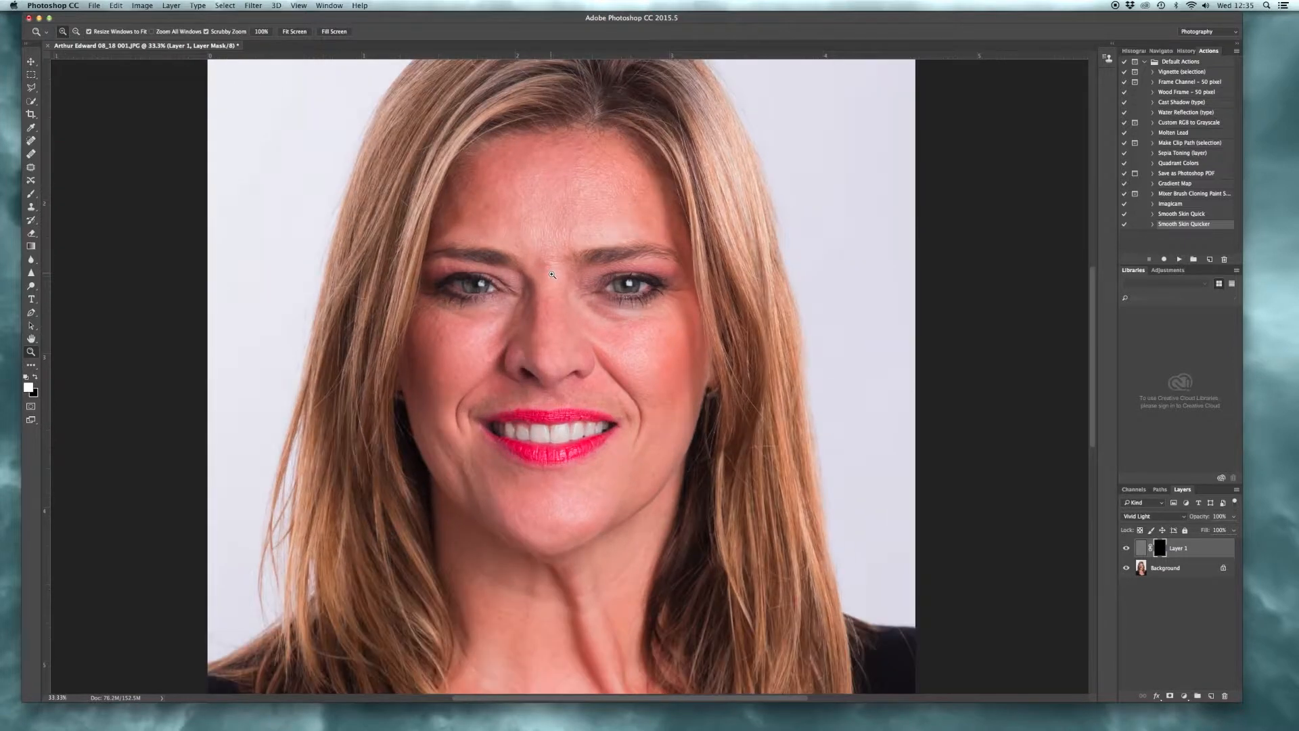
click(31, 195)
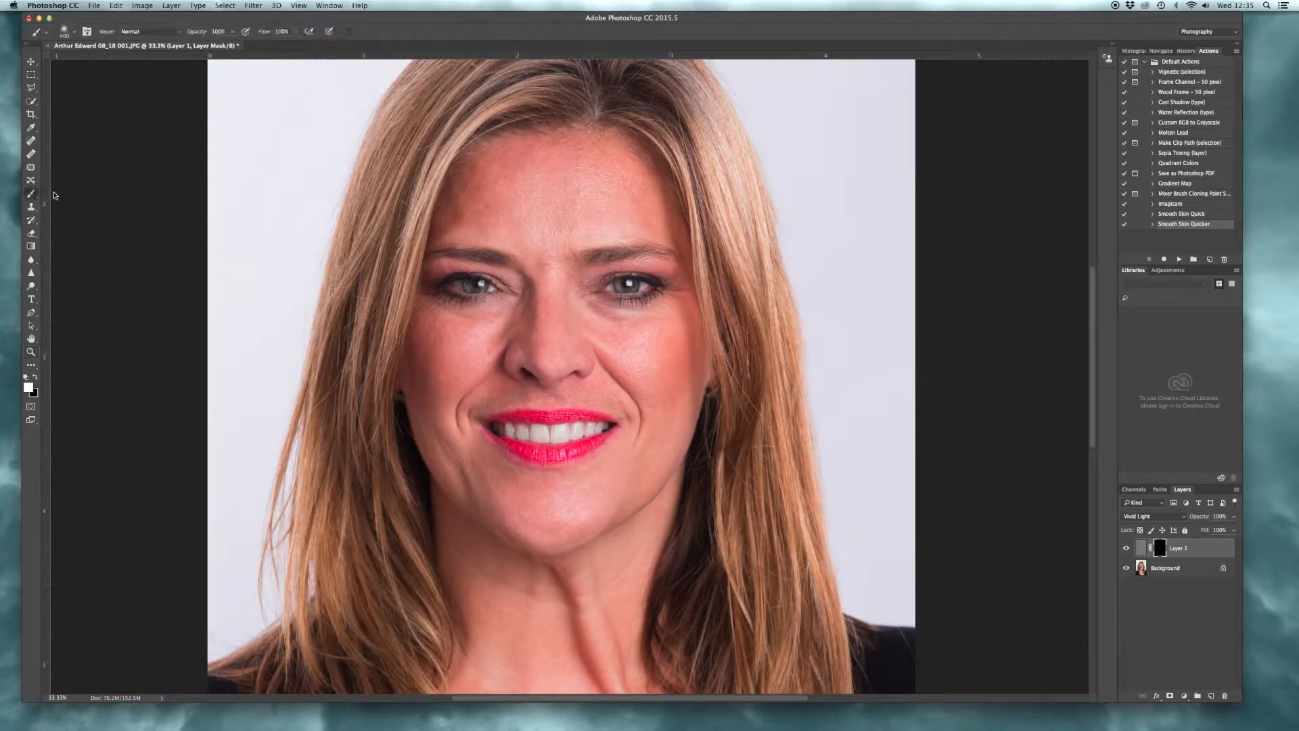
mouse_move(569, 184)
mouse_down()
mouse_move(572, 203)
mouse_move(620, 198)
mouse_up()
mouse_move(471, 203)
mouse_down()
mouse_move(592, 230)
mouse_move(616, 210)
mouse_move(555, 183)
mouse_move(602, 200)
mouse_move(509, 195)
mouse_up()
mouse_move(549, 242)
mouse_down()
mouse_move(596, 220)
mouse_move(546, 245)
mouse_move(479, 334)
mouse_up()
mouse_move(556, 324)
mouse_down()
mouse_move(616, 344)
mouse_move(578, 326)
mouse_move(696, 322)
mouse_move(635, 239)
mouse_move(579, 255)
mouse_move(541, 402)
mouse_move(486, 375)
mouse_move(452, 408)
mouse_move(664, 395)
mouse_move(678, 409)
mouse_move(623, 503)
mouse_move(640, 517)
mouse_move(455, 456)
mouse_move(432, 412)
mouse_move(506, 483)
mouse_move(462, 456)
mouse_move(534, 497)
mouse_up()
drag(650, 485, 620, 477)
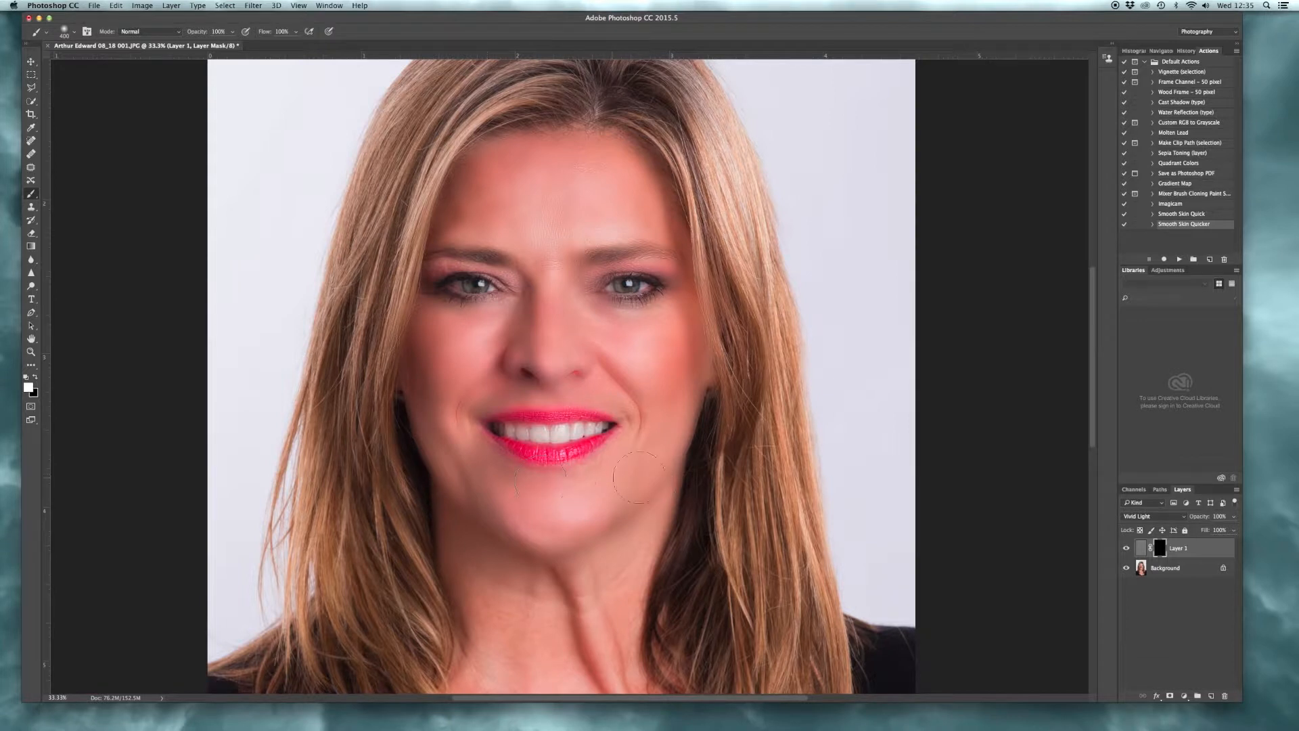
mouse_move(586, 406)
mouse_down()
mouse_move(565, 443)
mouse_move(635, 349)
mouse_move(482, 233)
mouse_up()
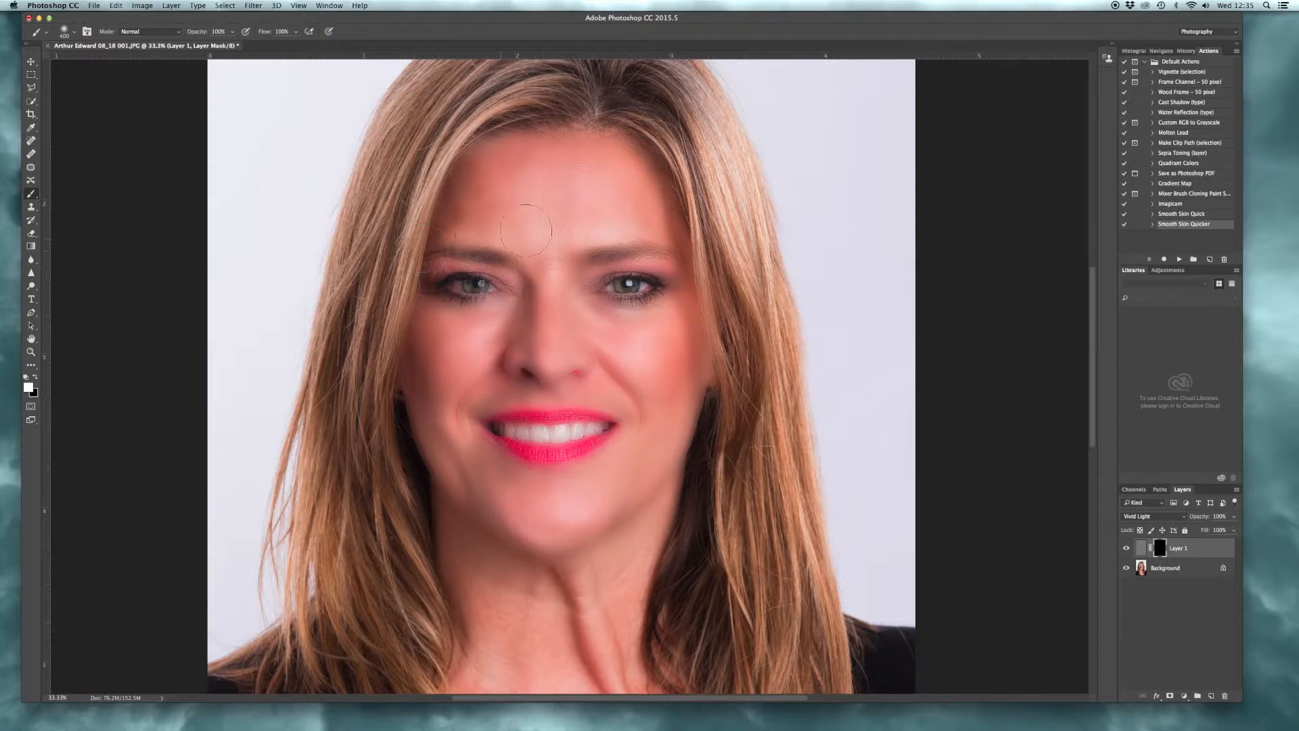
drag(604, 454, 609, 313)
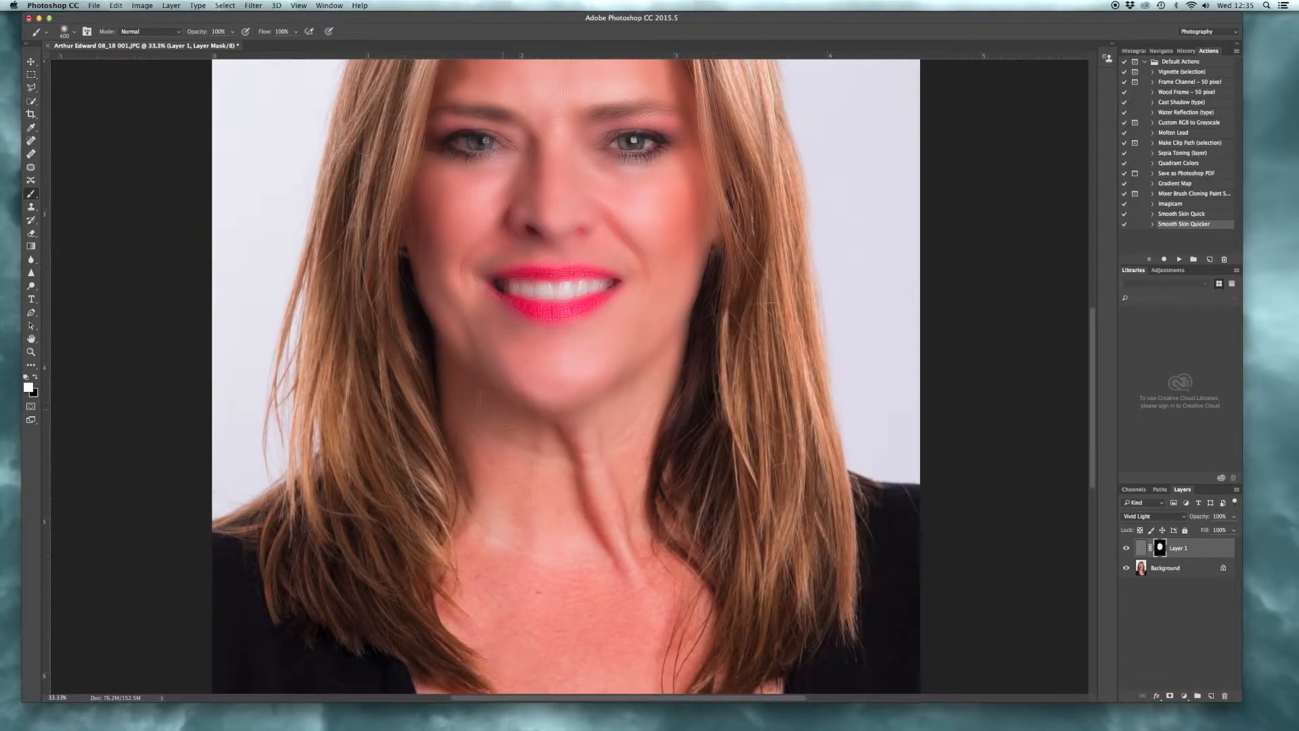
Extend the white mask painting over the neck and upper chest and along the picture-left jaw.
mouse_move(508, 512)
mouse_down()
mouse_move(583, 490)
mouse_move(617, 406)
mouse_move(629, 411)
mouse_move(632, 591)
mouse_move(539, 551)
mouse_up()
drag(580, 653, 532, 457)
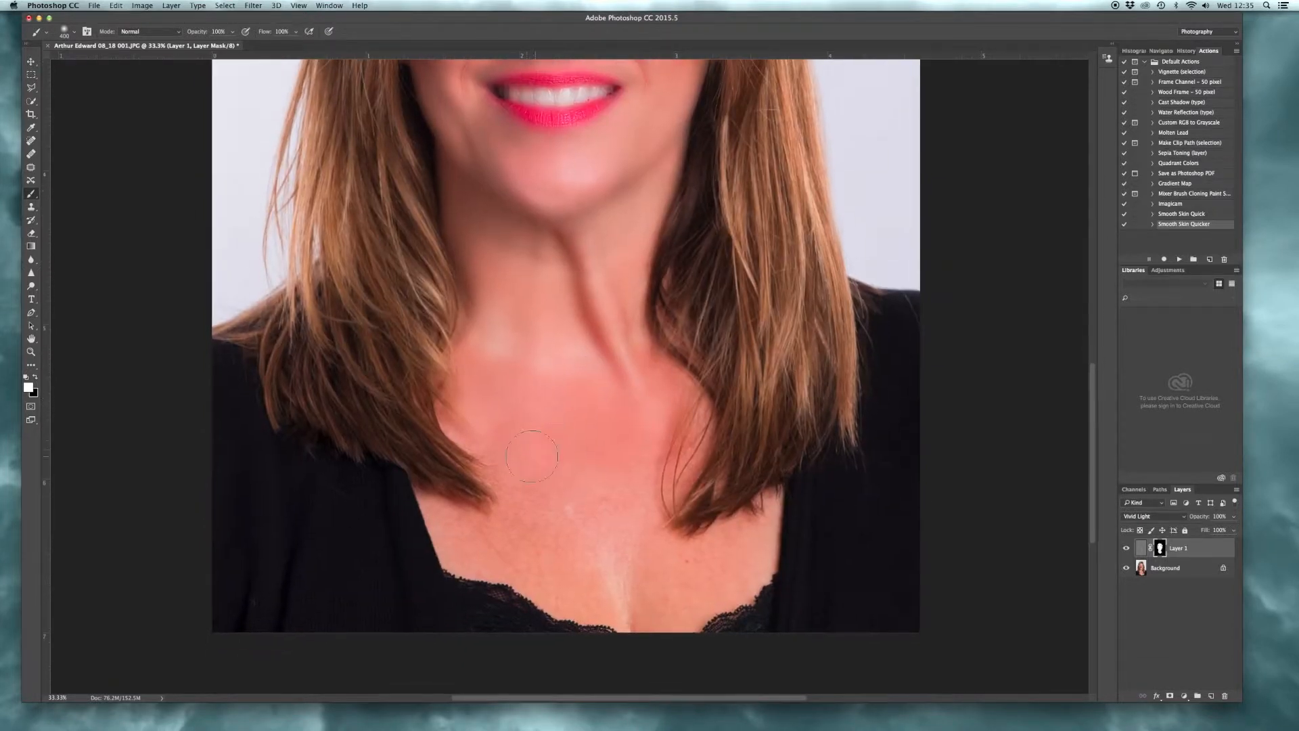
drag(680, 589, 678, 570)
scroll(568, 314, up, 5)
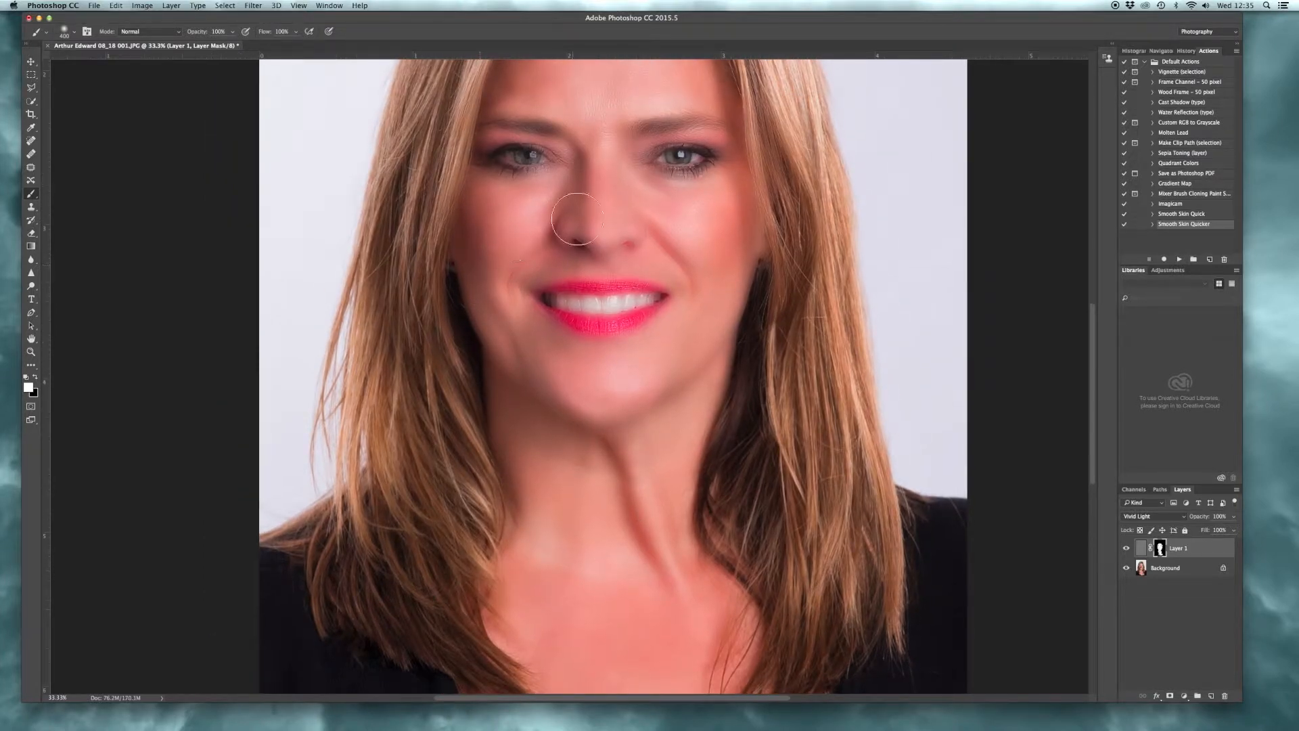
mouse_move(443, 287)
mouse_down()
mouse_move(449, 377)
mouse_move(559, 403)
mouse_up()
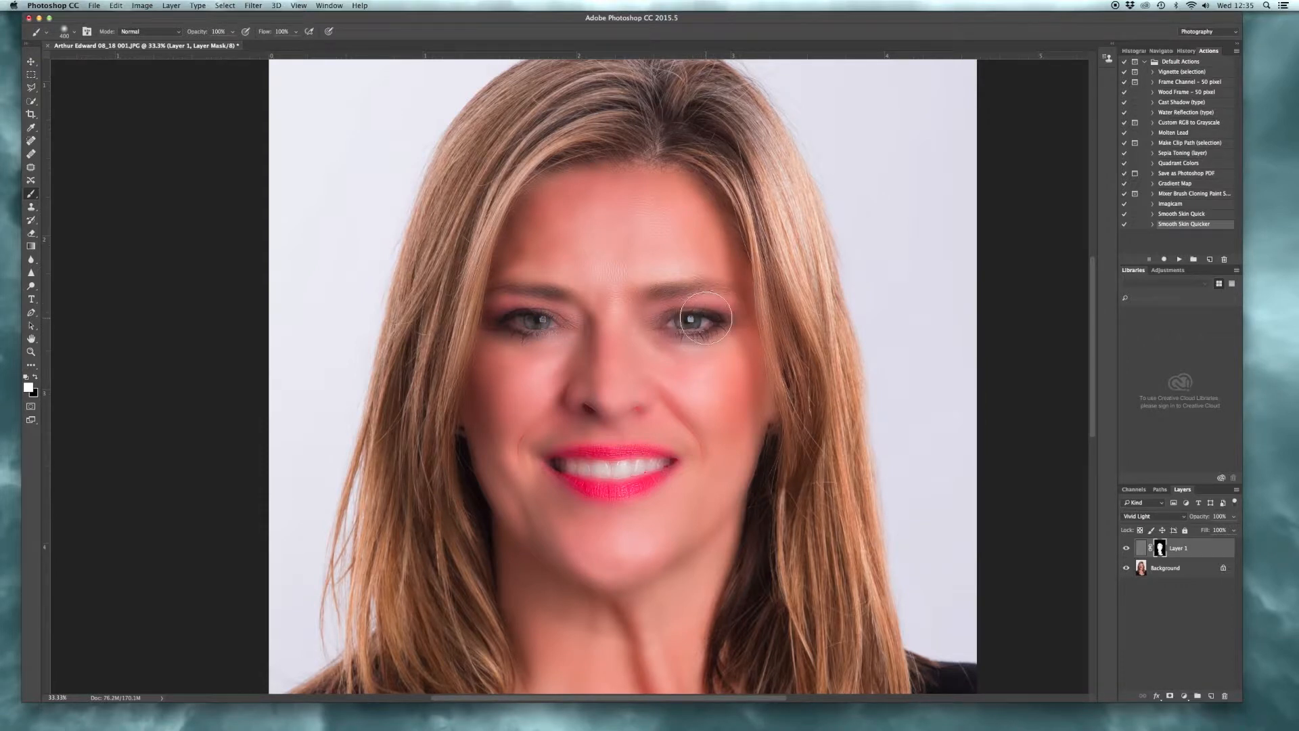
Swap to black and paint the mask with a smaller brush to restore hair detail beside the picture-right cheek.
click(35, 377)
key(bracketleft)
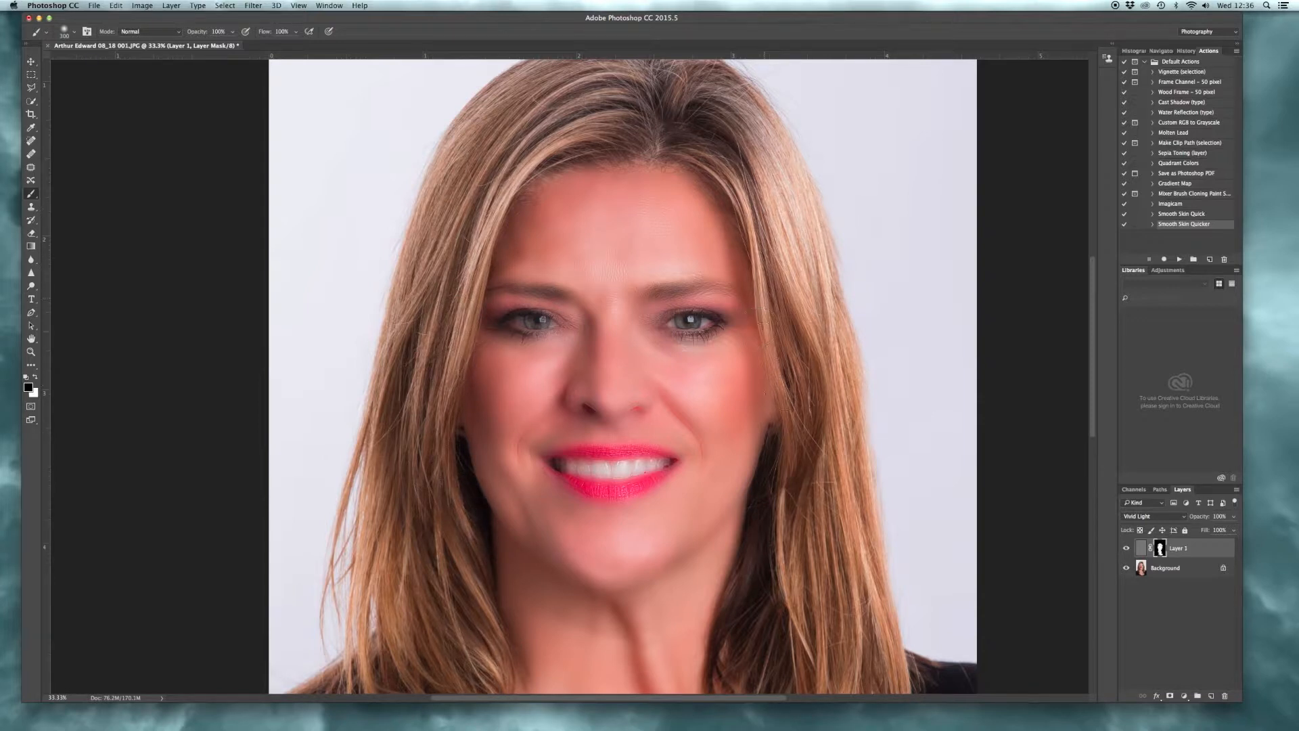
drag(797, 464, 803, 376)
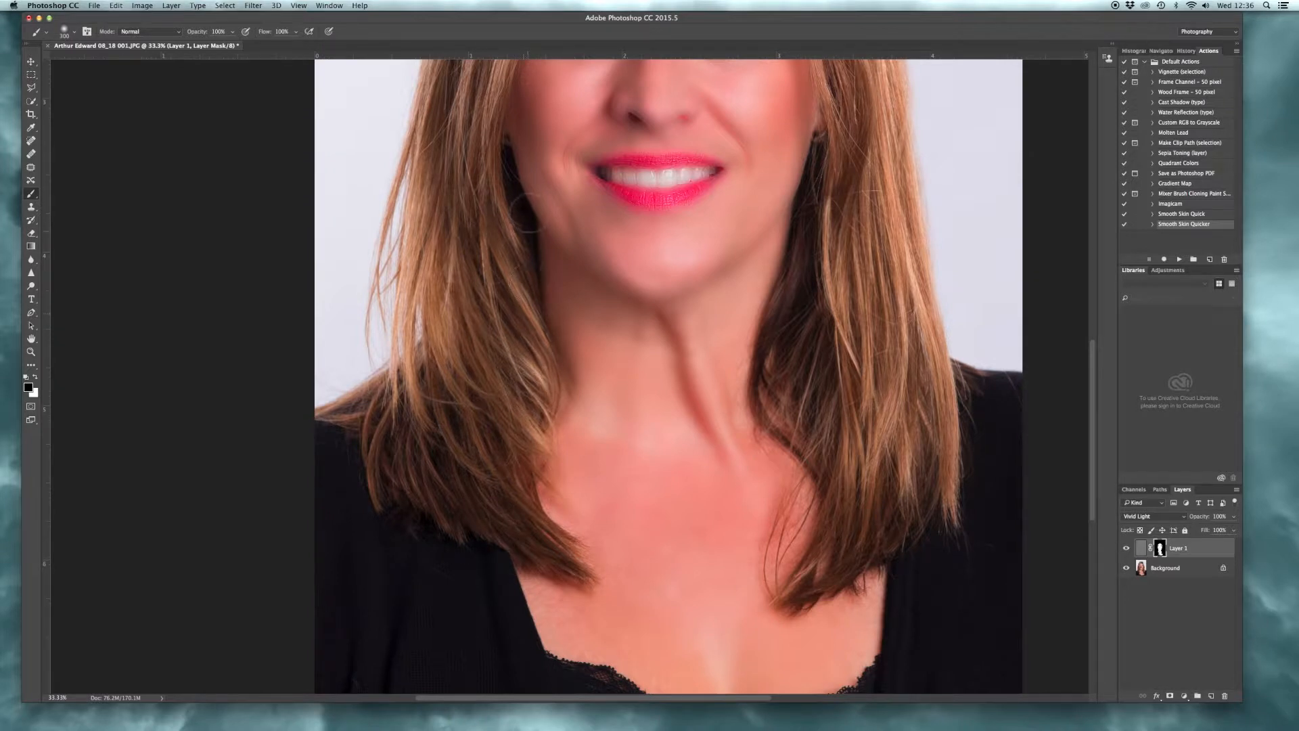
With a smaller black brush on the mask, restore sharp detail in the lips, teeth and eyes.
key(bracketleft)
key(bracketleft)
scroll(666, 184, up, 3)
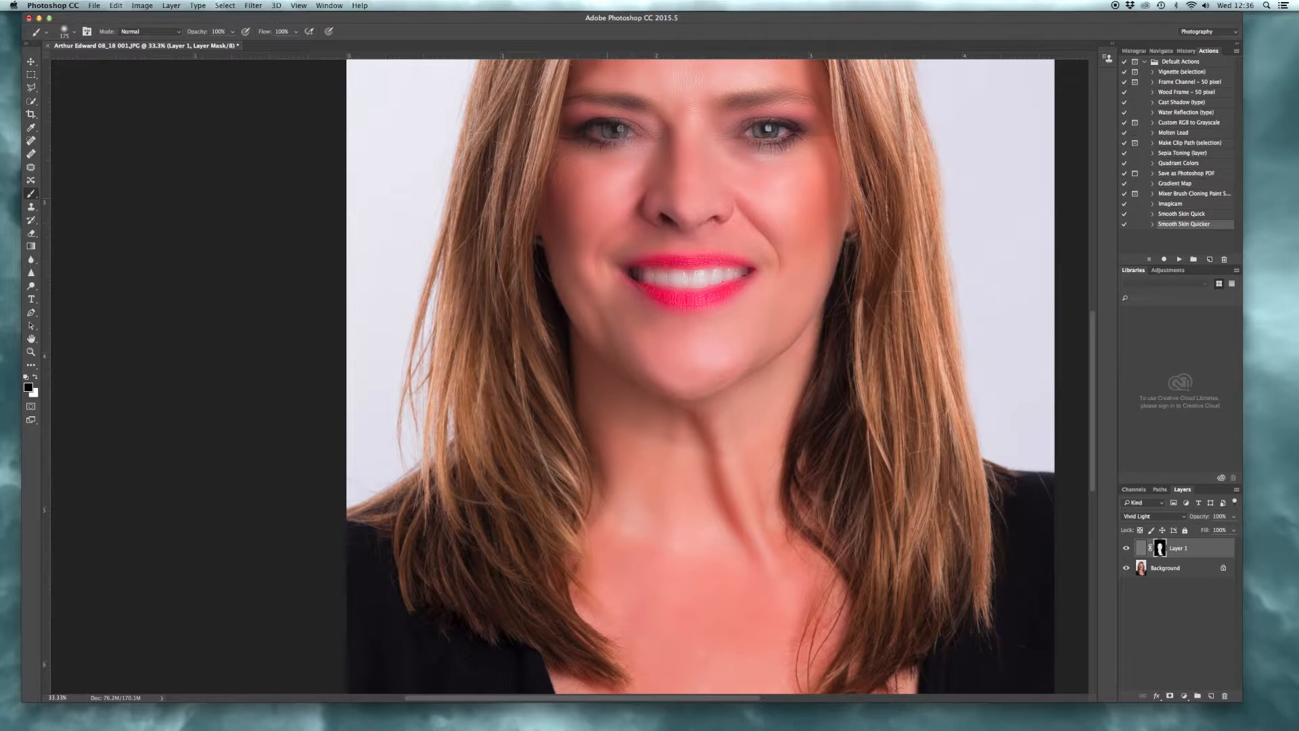
mouse_move(659, 278)
mouse_down()
mouse_move(740, 270)
mouse_move(727, 291)
mouse_up()
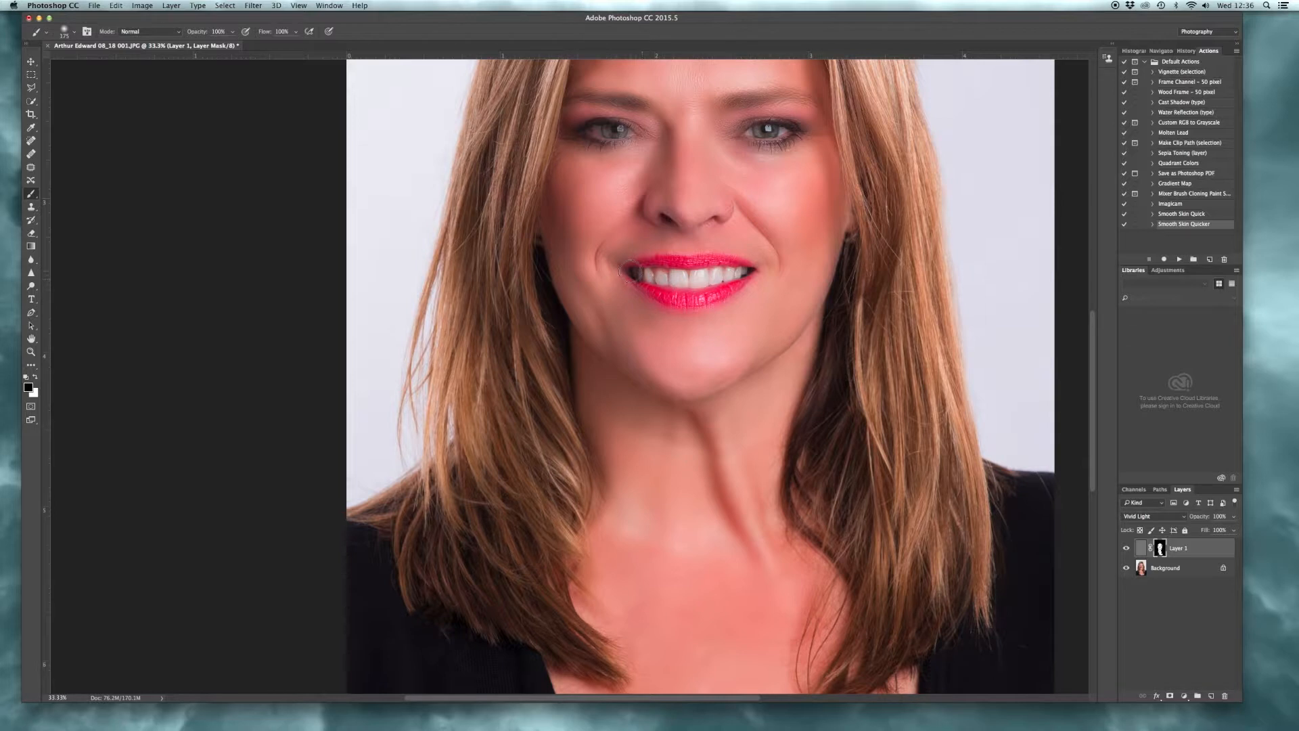
mouse_move(781, 159)
mouse_down()
mouse_move(754, 136)
mouse_move(766, 134)
mouse_move(740, 103)
mouse_move(817, 103)
mouse_move(757, 99)
mouse_move(720, 114)
mouse_move(759, 137)
mouse_move(786, 136)
mouse_move(808, 109)
mouse_move(785, 100)
mouse_move(591, 134)
mouse_move(572, 113)
mouse_move(629, 104)
mouse_move(600, 104)
mouse_move(684, 71)
mouse_move(643, 134)
mouse_move(646, 115)
mouse_move(565, 105)
mouse_move(578, 135)
mouse_move(602, 138)
mouse_move(647, 130)
mouse_move(596, 107)
mouse_move(655, 105)
mouse_move(685, 121)
mouse_move(772, 106)
mouse_up()
mouse_move(745, 182)
mouse_down()
mouse_move(800, 123)
mouse_move(866, 101)
mouse_move(755, 177)
mouse_move(827, 155)
mouse_up()
Examine the smoothed portrait as a whole and up close on the face.
click(31, 338)
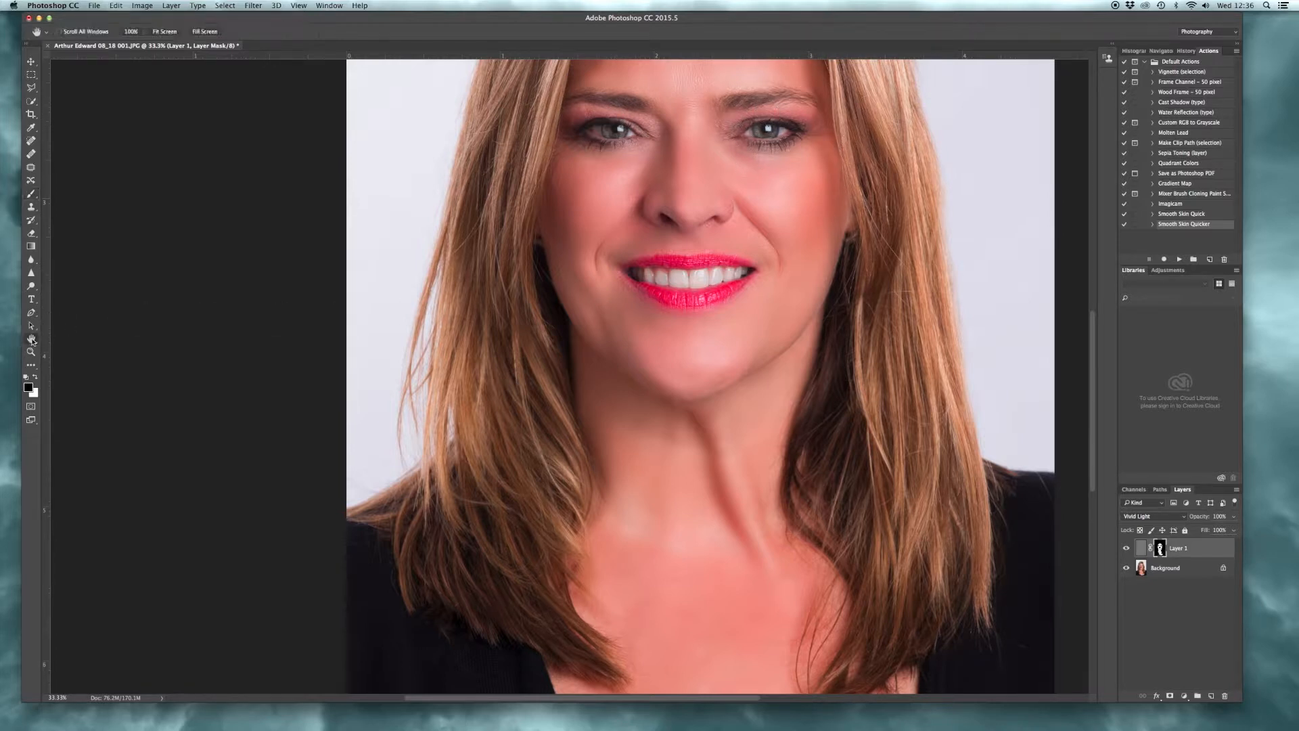
alt+click(590, 300)
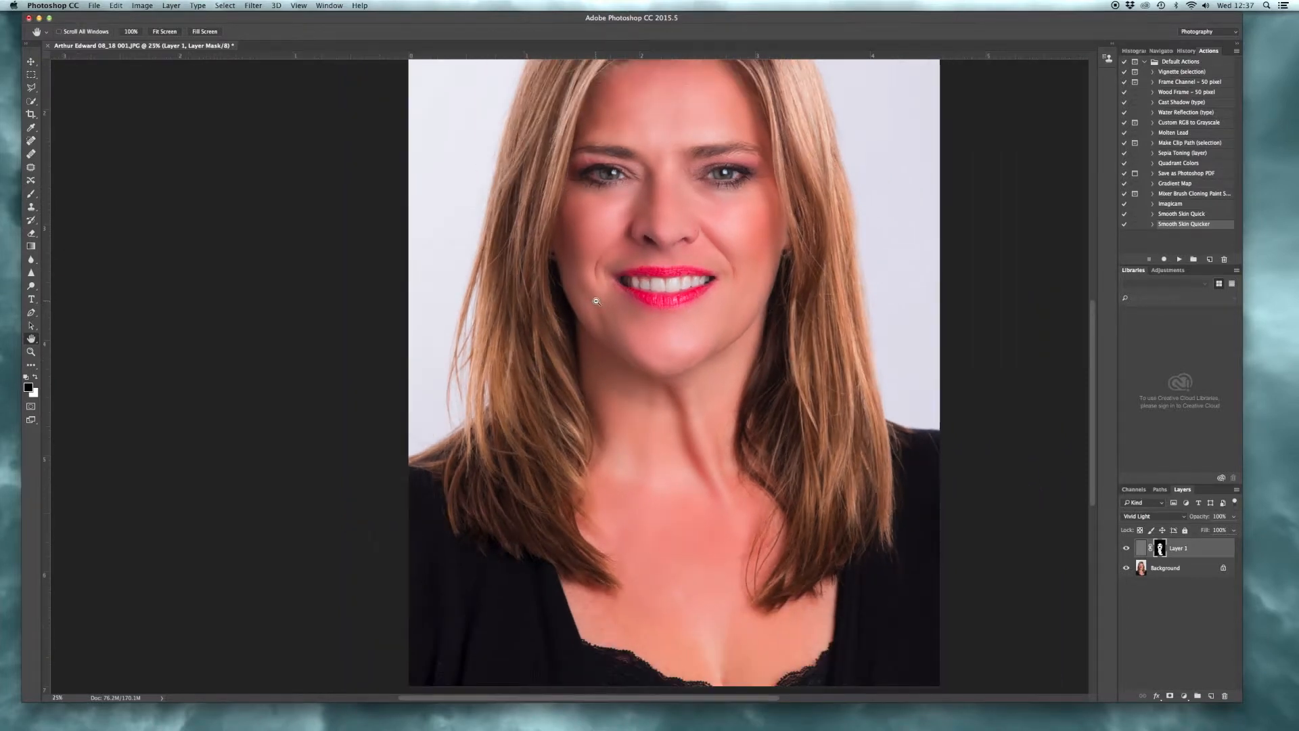
scroll(600, 291, up, 5)
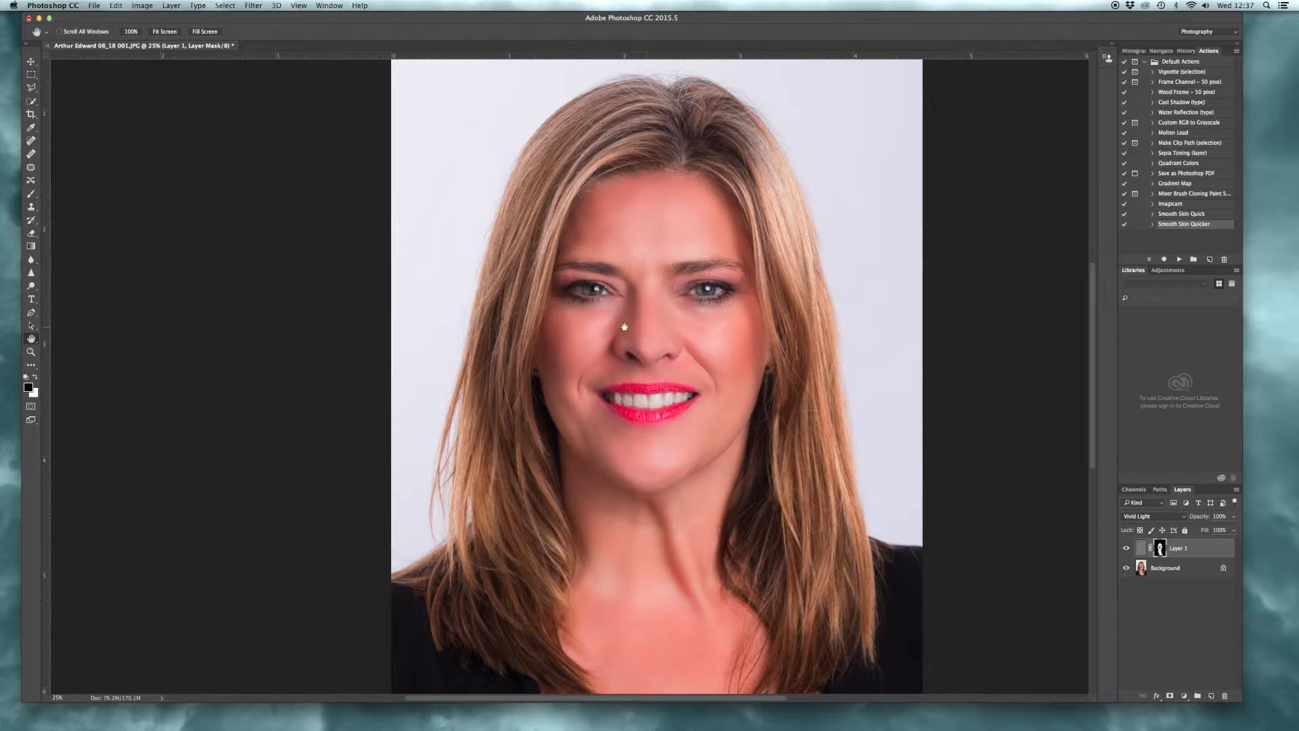
click(30, 351)
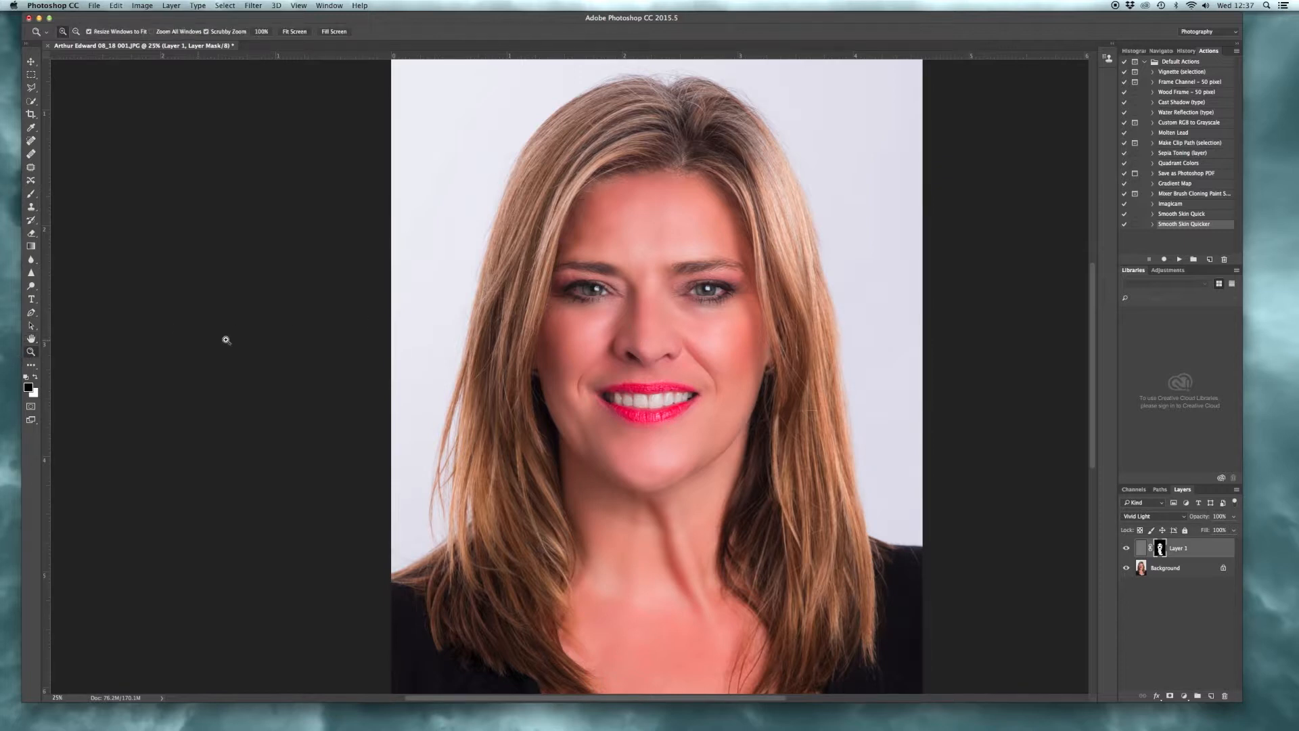
key(alt)
alt+click(632, 308)
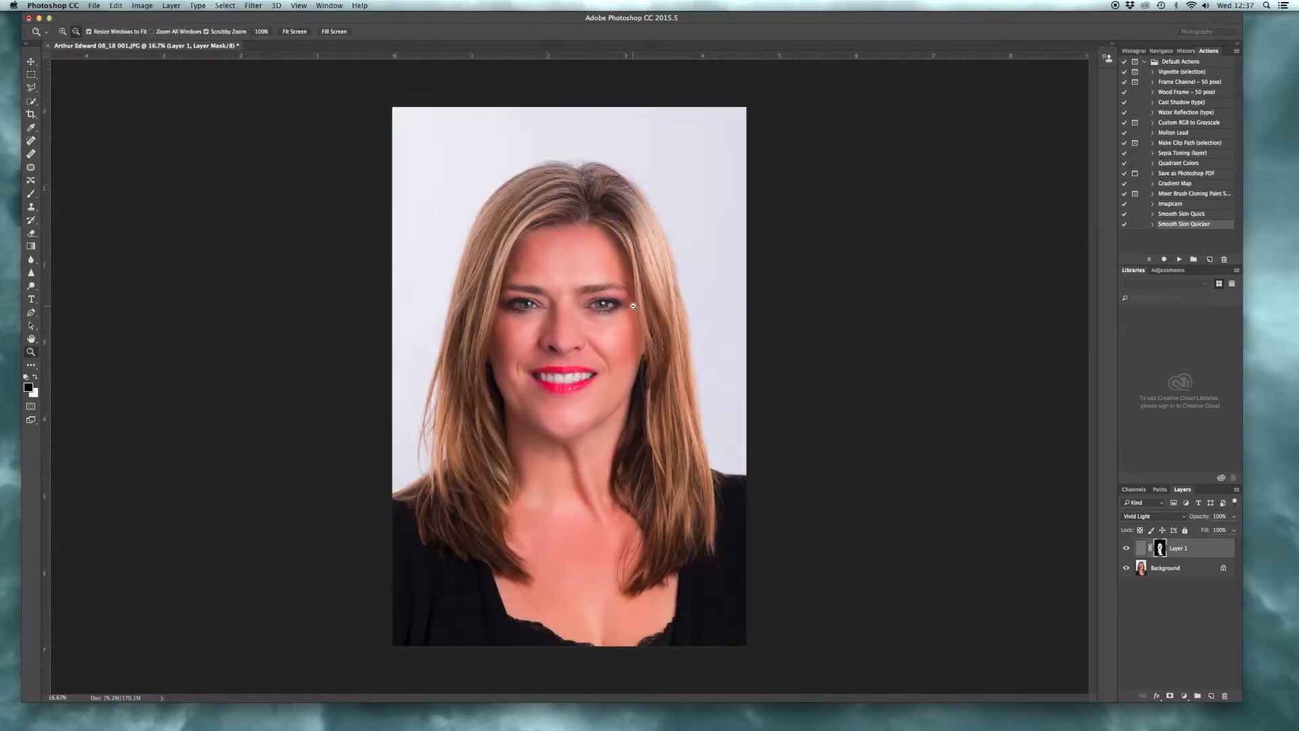
drag(737, 22, 749, 16)
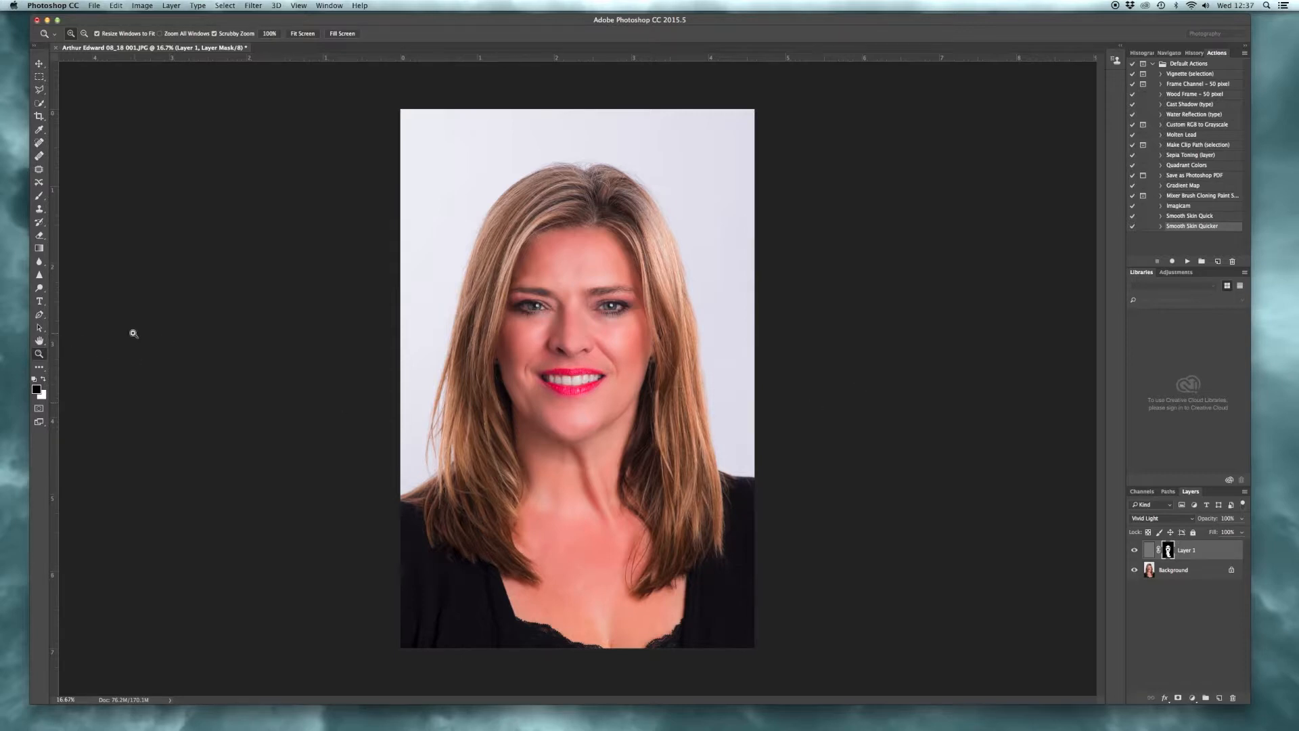
click(573, 318)
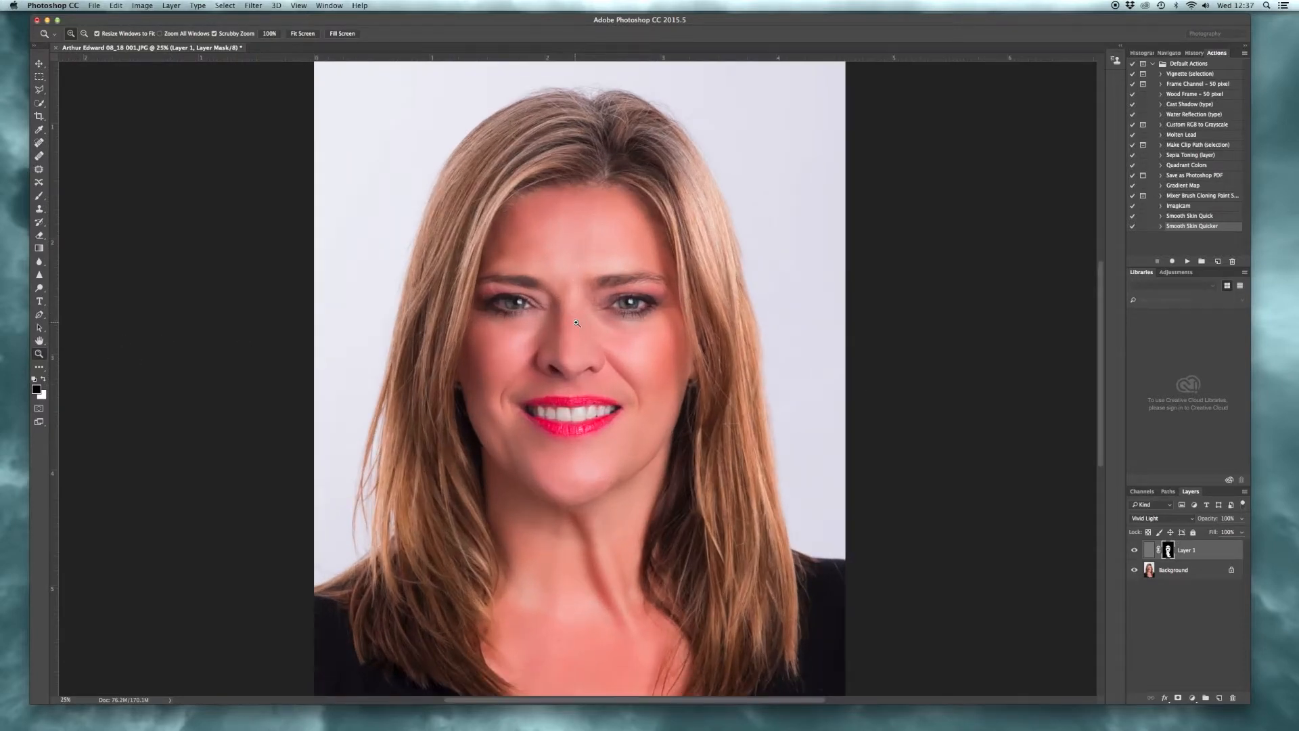
click(577, 323)
Compare the smoothing at different strengths and set Layer 1's opacity to 71%.
click(1242, 518)
drag(1241, 531, 1148, 546)
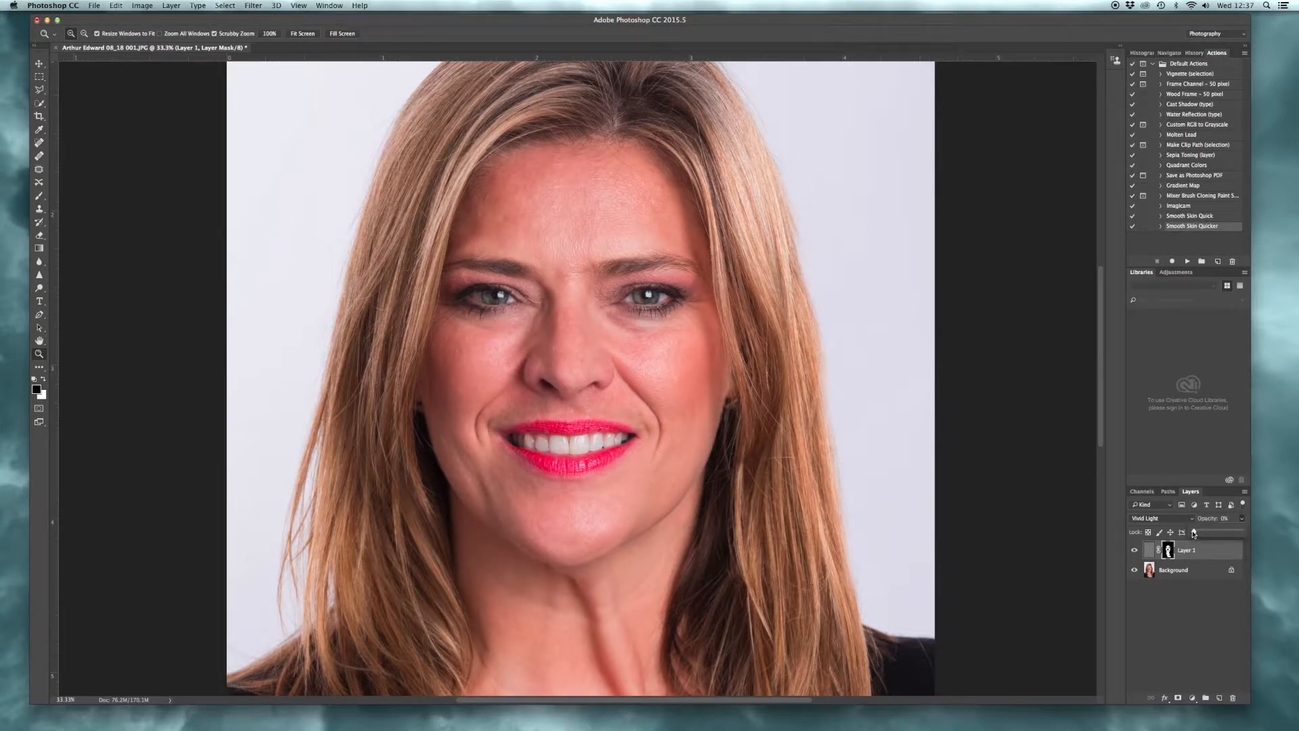
drag(1195, 533, 1271, 532)
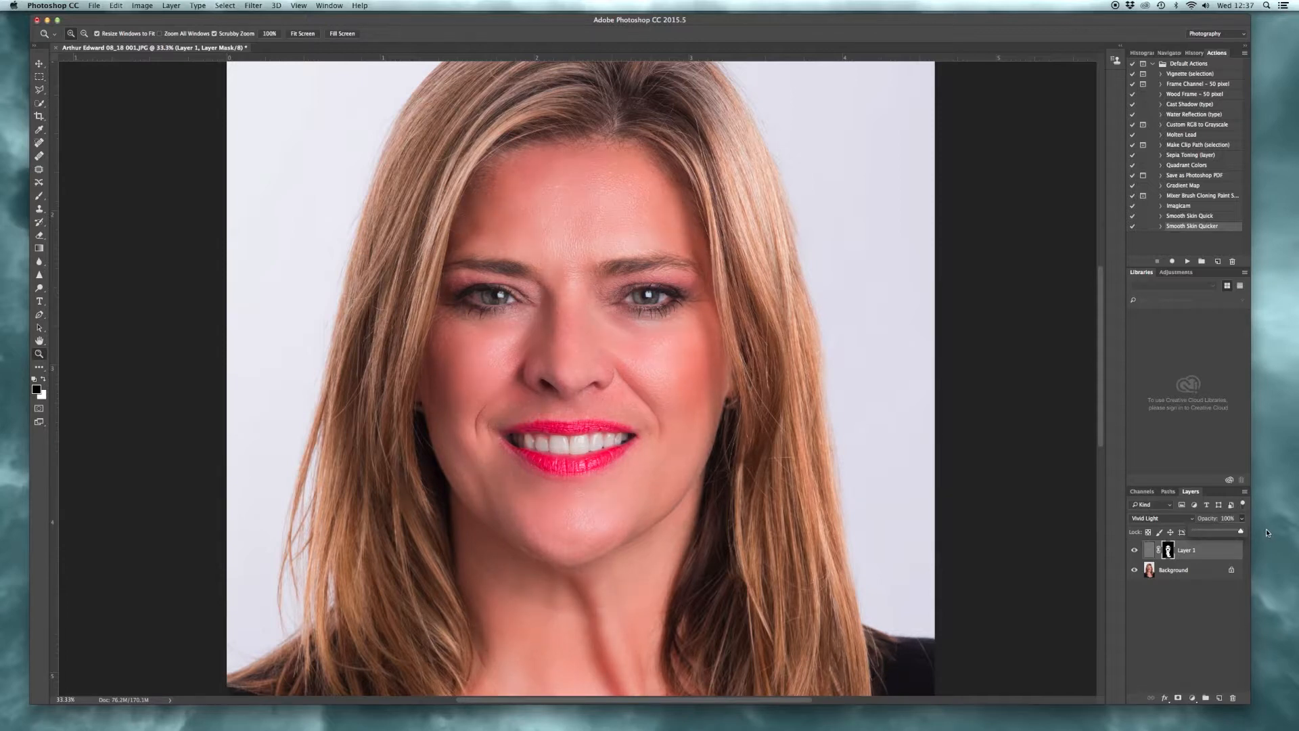
mouse_move(1257, 534)
mouse_down()
mouse_move(1221, 534)
mouse_move(1240, 531)
mouse_up()
drag(1226, 531, 1222, 531)
Ready a much smaller Dodge brush, Midtones at 19% exposure, for the picture-left eye and make the Background layer active.
double_click(40, 340)
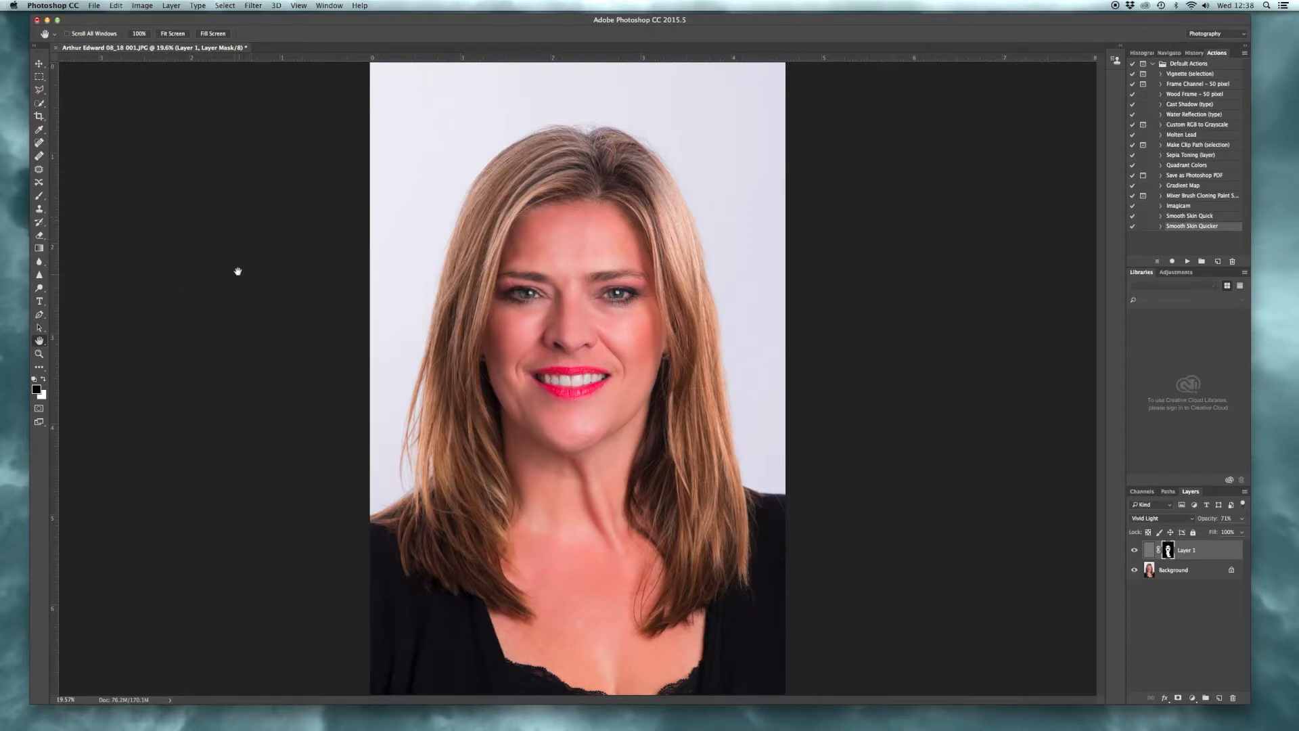
click(40, 353)
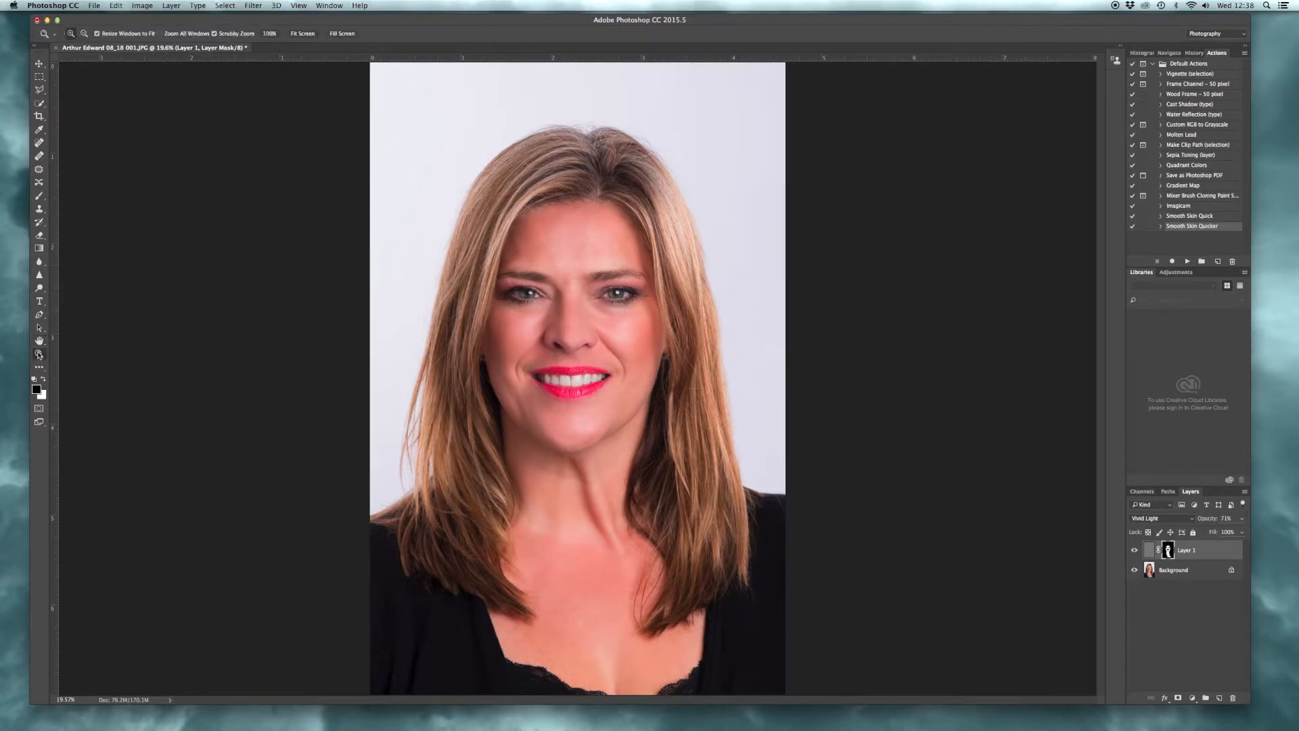
drag(523, 303, 528, 317)
click(528, 317)
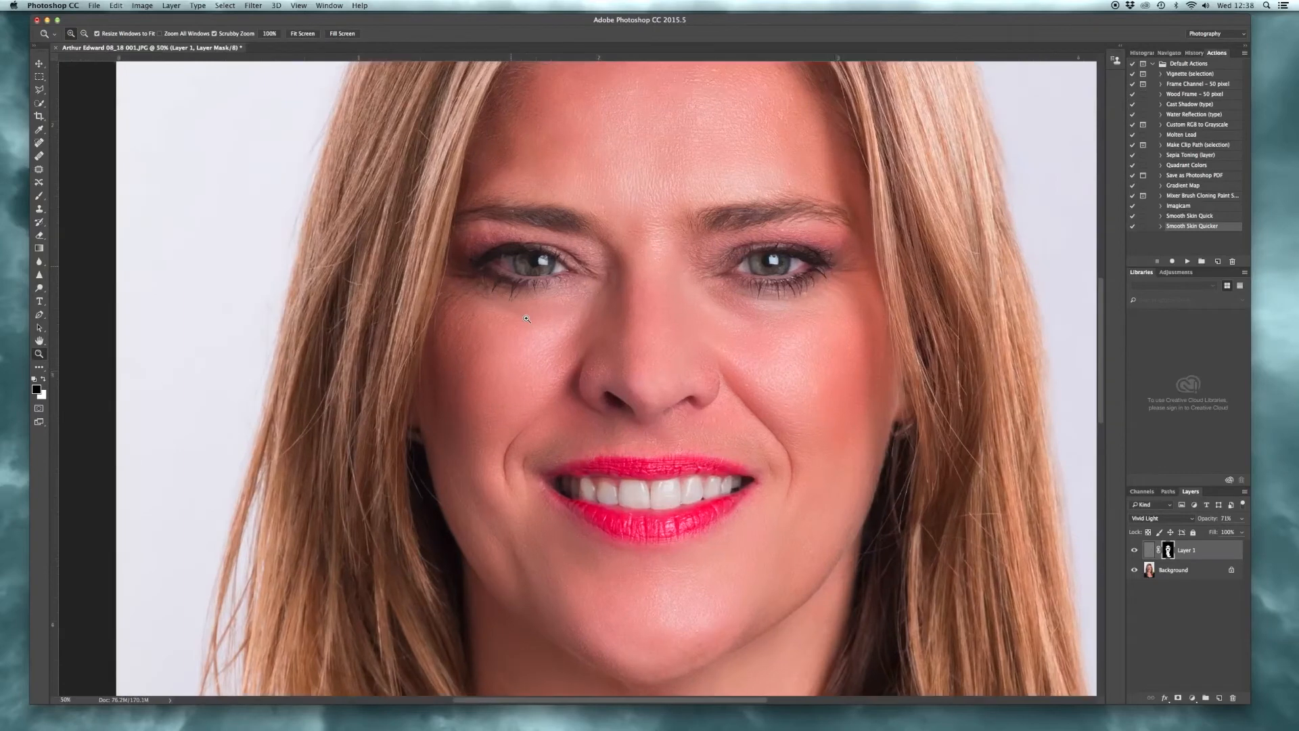
click(524, 308)
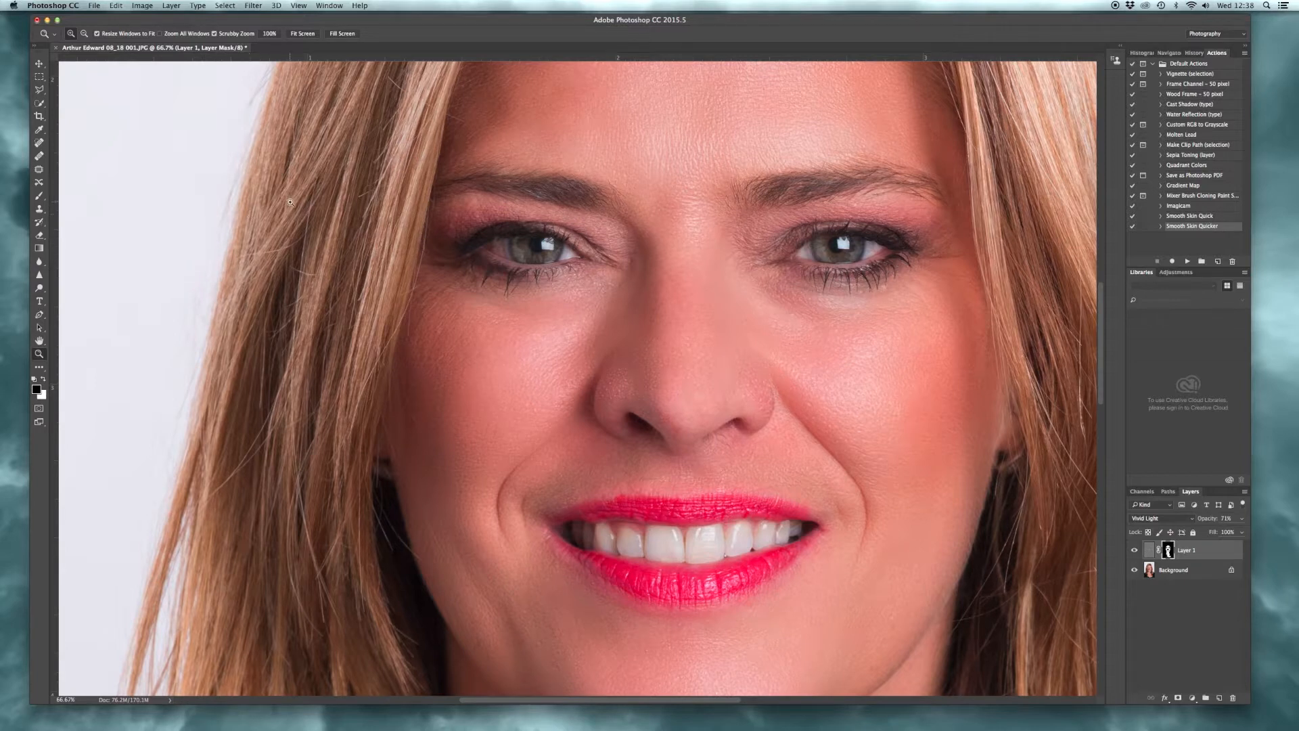
click(41, 289)
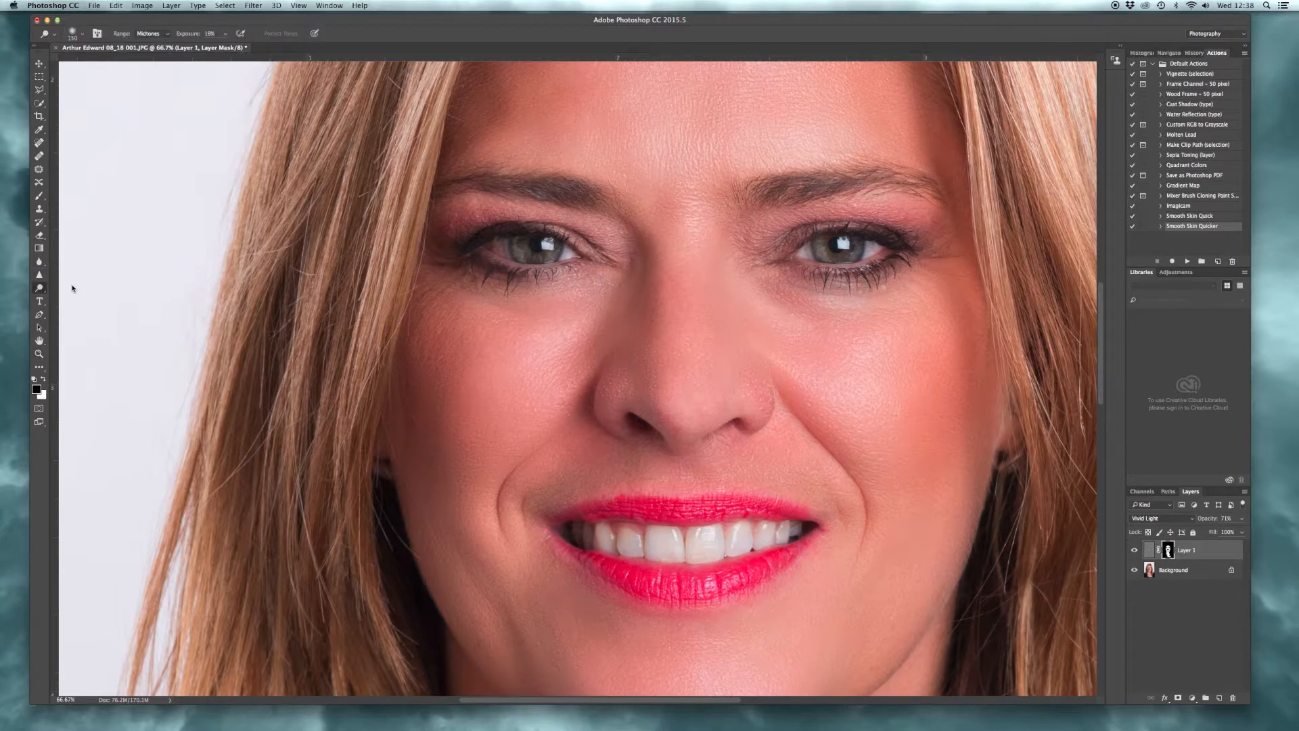
key(bracketleft)
key(bracketleft)
key(bracketleft)
key(bracketleft)
key(bracketleft)
key(bracketleft)
key(bracketleft)
click(1176, 570)
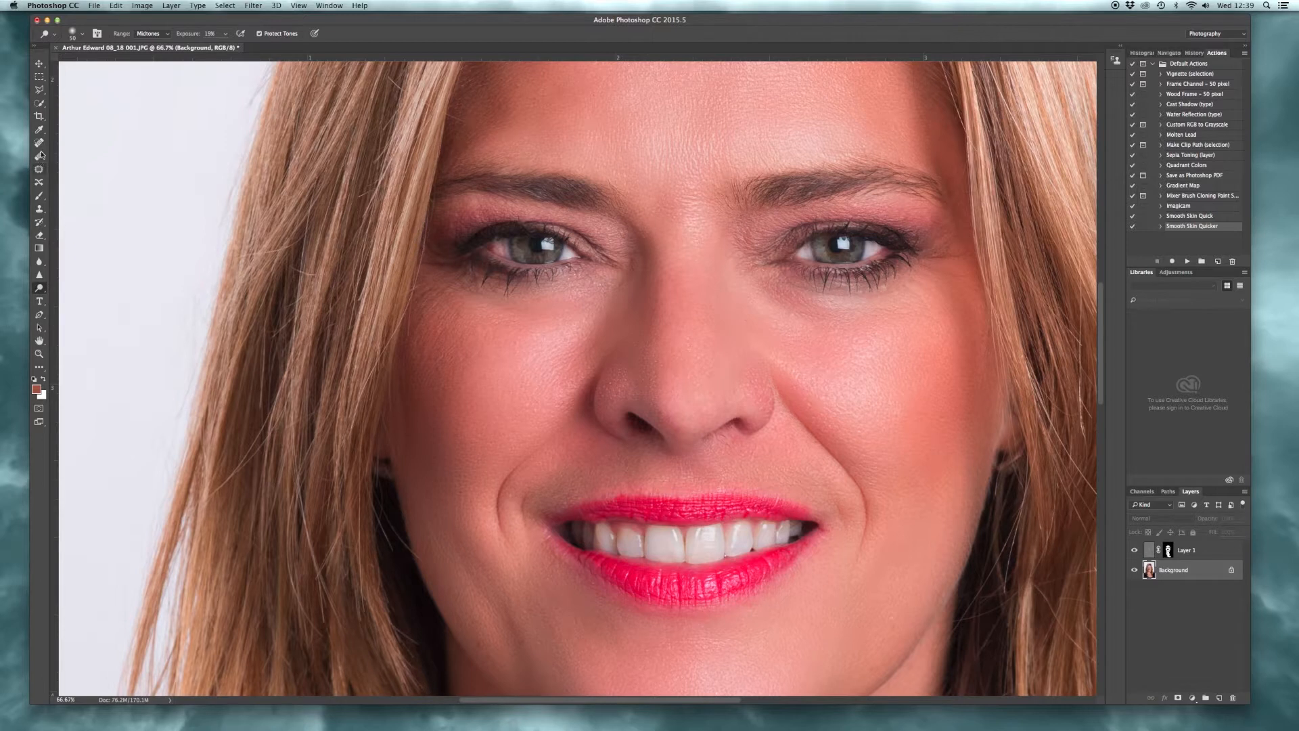
Sample the reddish colour in the outer white of the picture-left eye.
click(39, 129)
click(495, 246)
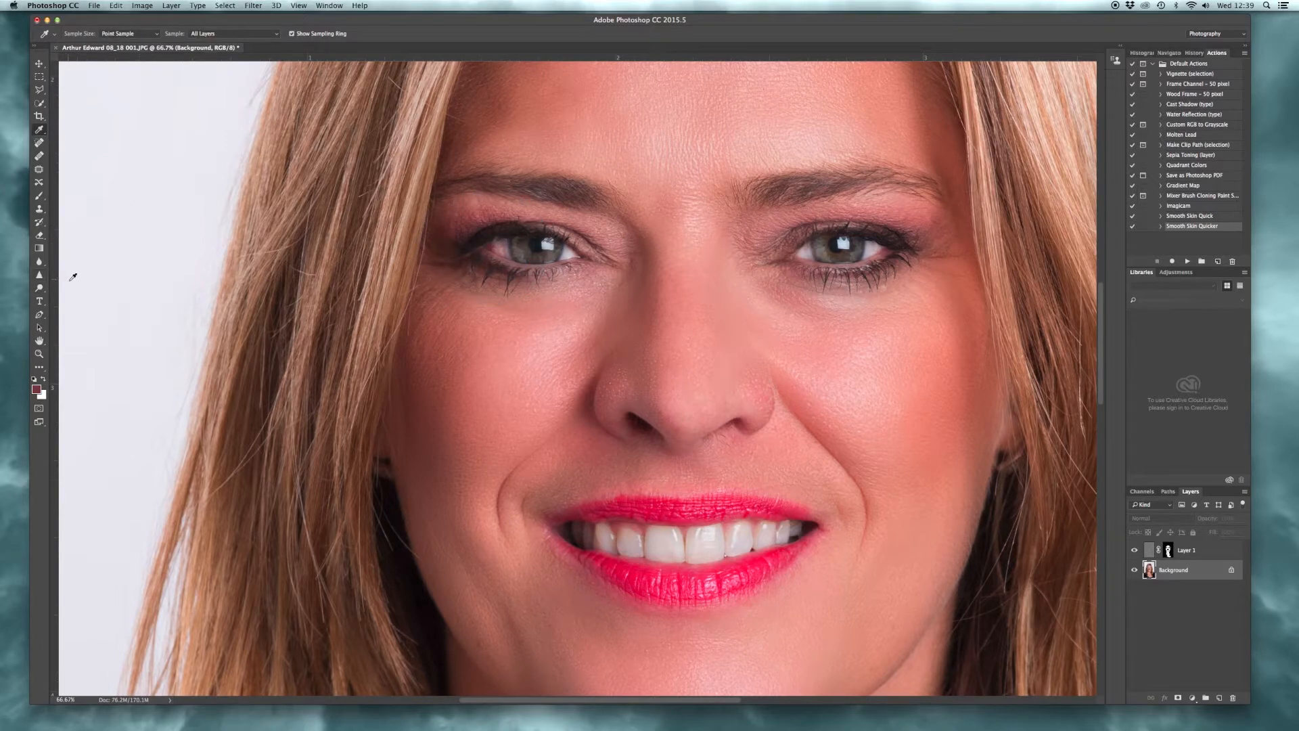
click(39, 340)
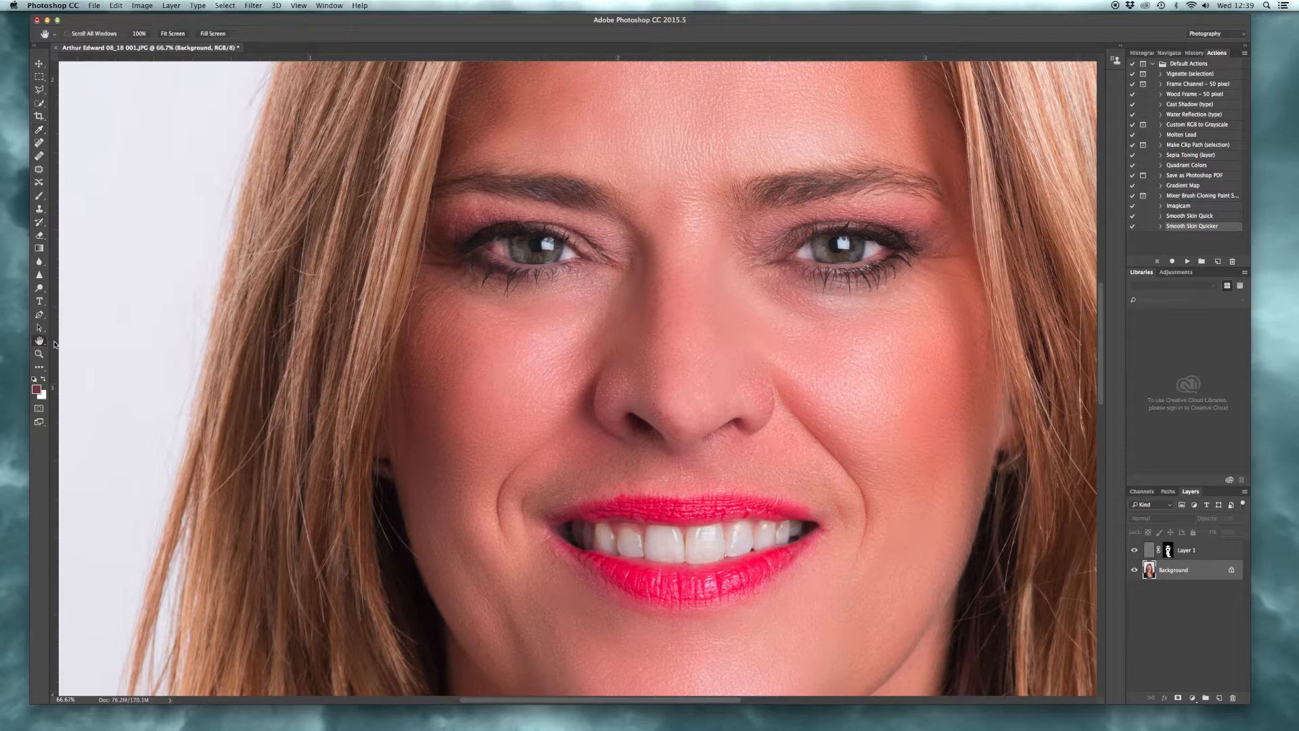
Desaturate the white of the picture-left eye using a much smaller Sponge brush.
click(39, 288)
click(82, 310)
key(bracketleft)
key(bracketleft)
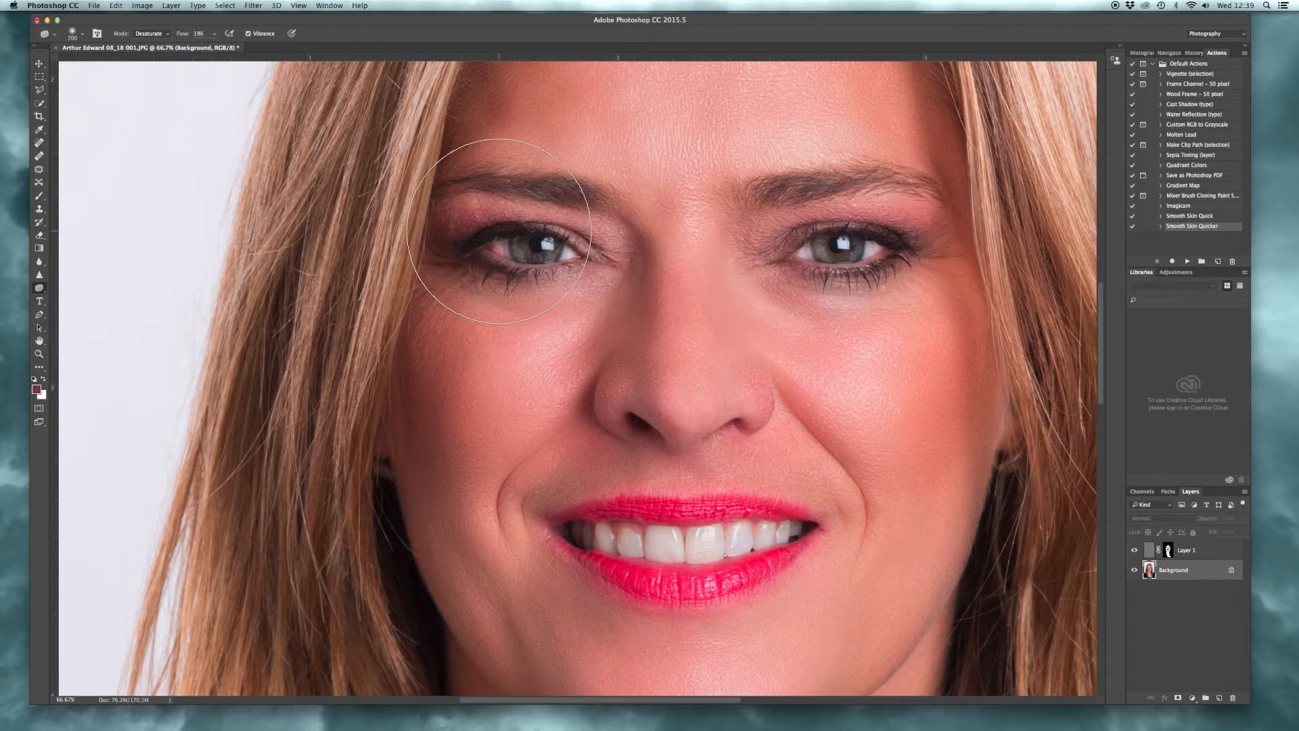
key(bracketleft)
key(bracketleft)
key(bracketleft)
key(bracketleft)
key(bracketleft)
key(bracketleft)
drag(496, 248, 563, 240)
Lighten the teeth using a slightly larger Dodge brush, Midtones at 19% exposure.
click(39, 289)
click(77, 287)
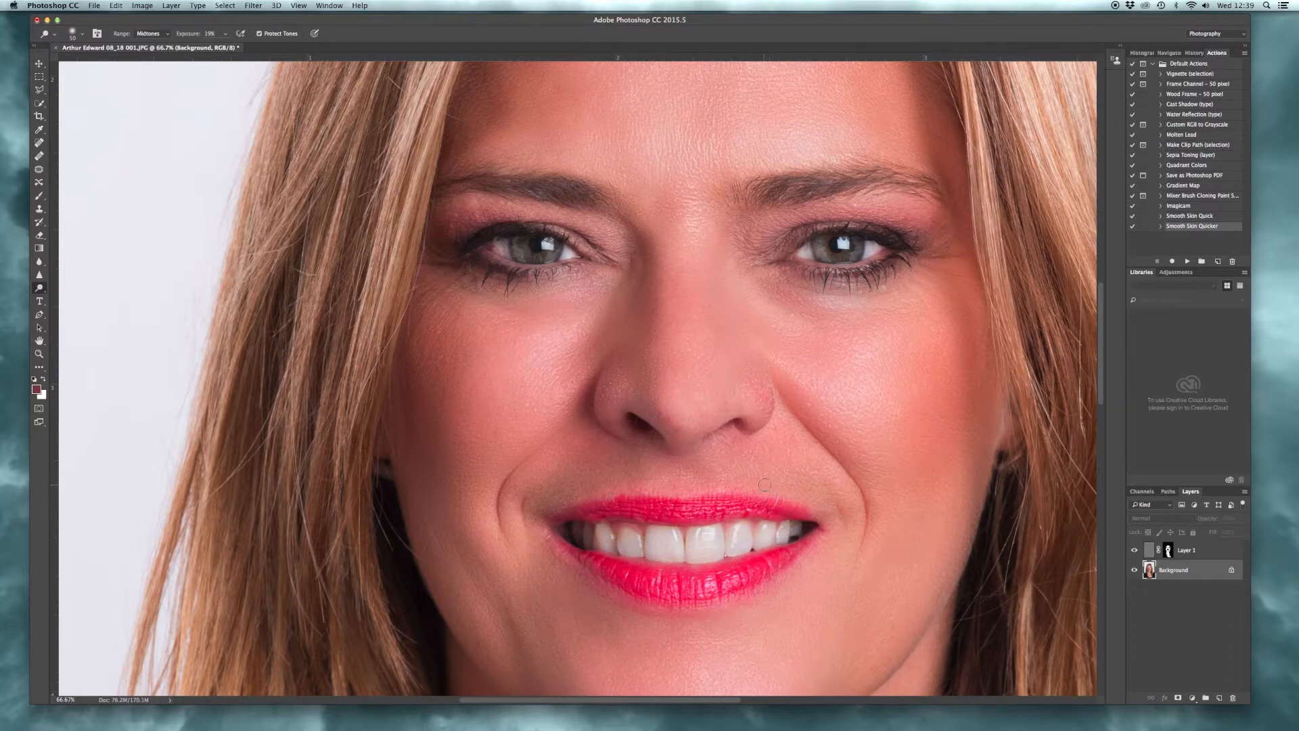
key(bracketright)
mouse_move(593, 538)
mouse_down()
mouse_move(722, 537)
mouse_move(712, 559)
mouse_move(785, 536)
mouse_up()
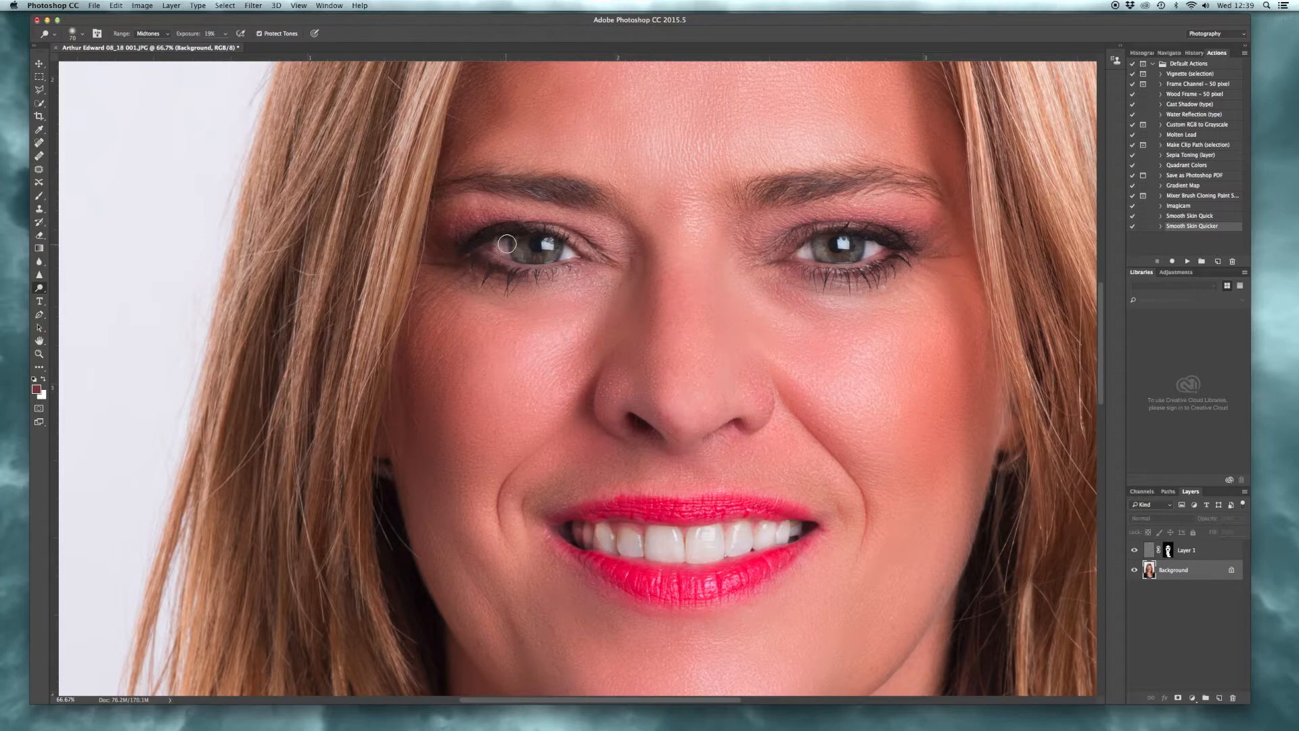
Ready a much smaller Content-Aware Spot Healing Brush for the picture-left eye area at 100% zoom.
double_click(39, 341)
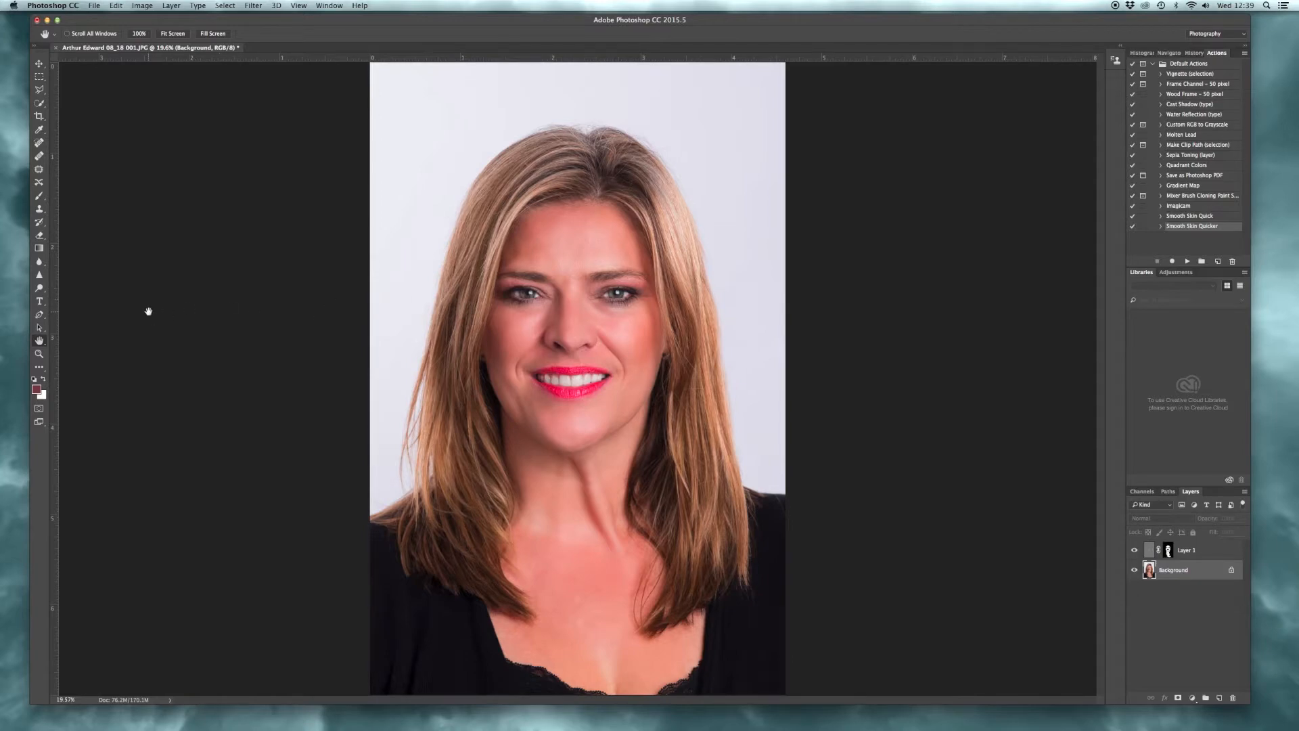
click(39, 354)
click(510, 312)
drag(509, 312, 525, 274)
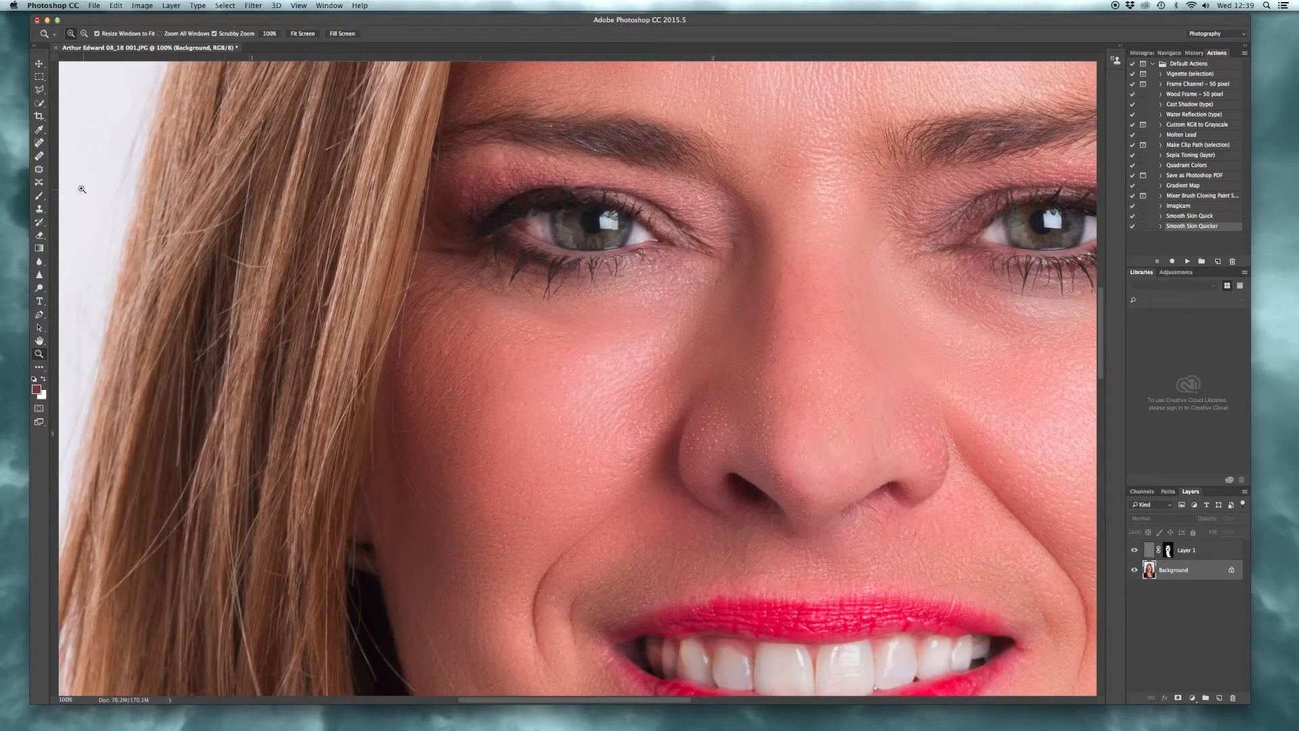
click(40, 144)
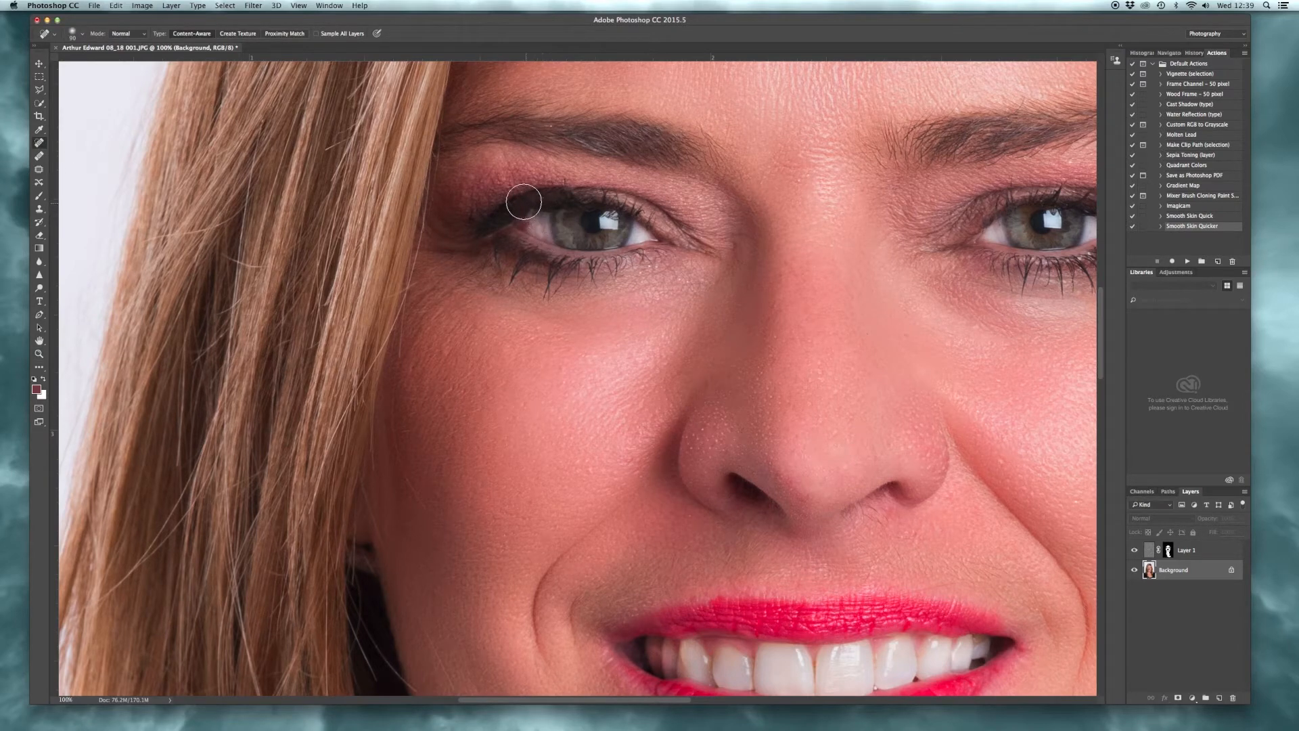
key(bracketleft)
key(bracketleft)
key(bracketleft)
key(bracketleft)
key(bracketleft)
key(bracketleft)
key(bracketleft)
Examine the retouched skin at 100% around the nose and mouth, down across the chin and neck.
double_click(40, 341)
click(39, 354)
double_click(39, 354)
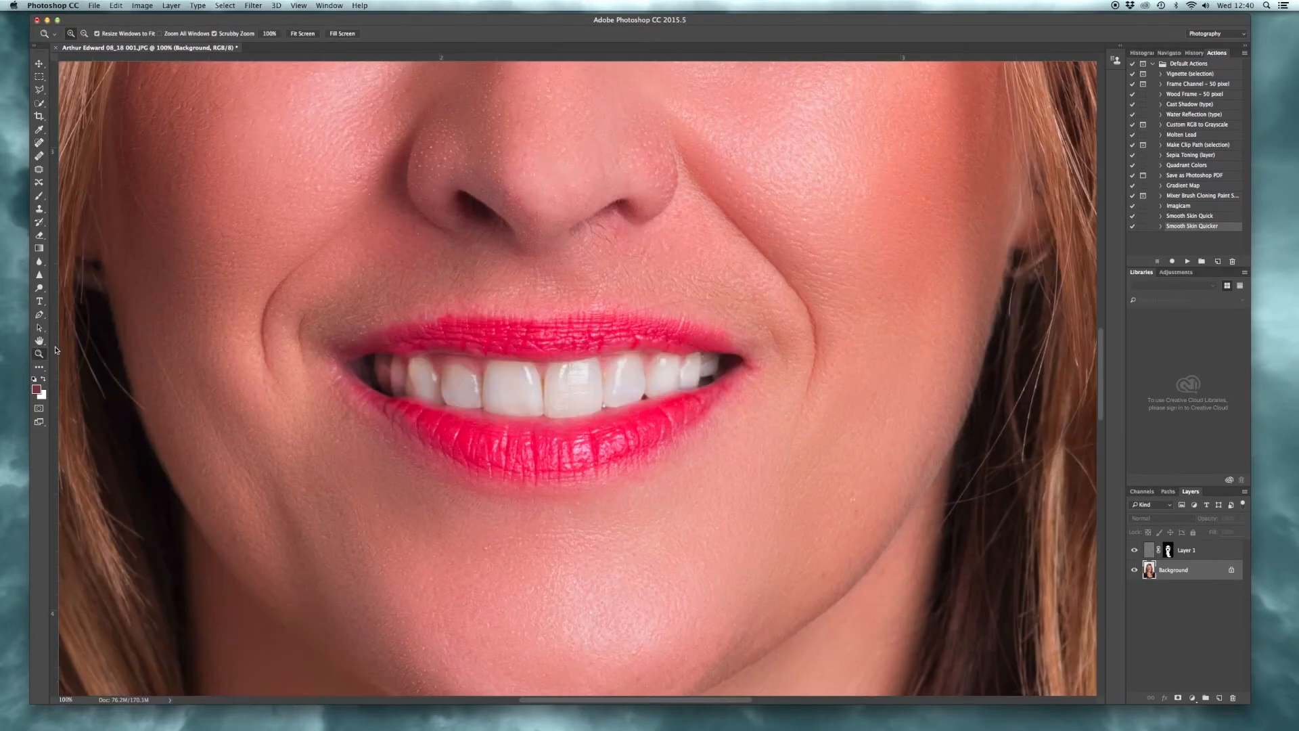
drag(734, 227, 690, 416)
drag(499, 310, 600, 429)
drag(508, 341, 618, 249)
drag(635, 380, 621, 163)
drag(685, 395, 686, 327)
scroll(649, 335, down, 5)
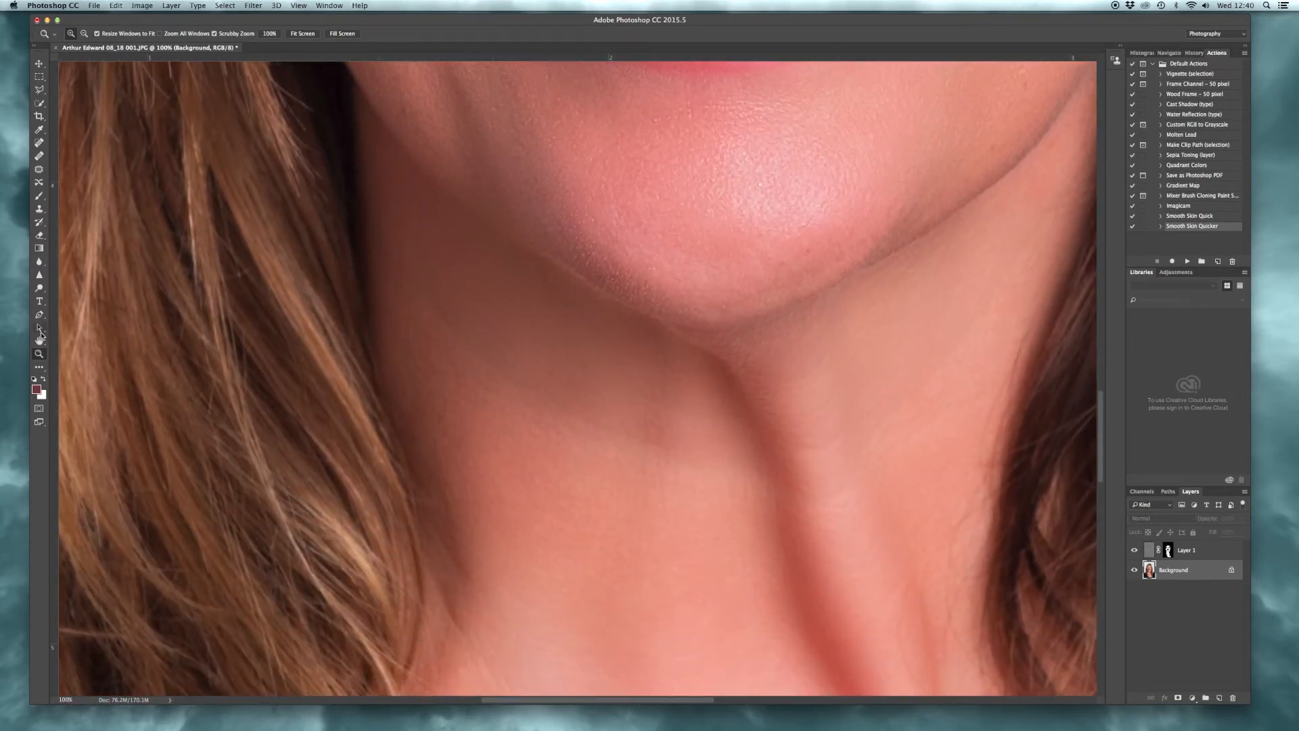
Lift the Background layer's midtones slightly with a Curves adjustment on the RGB channel.
double_click(39, 340)
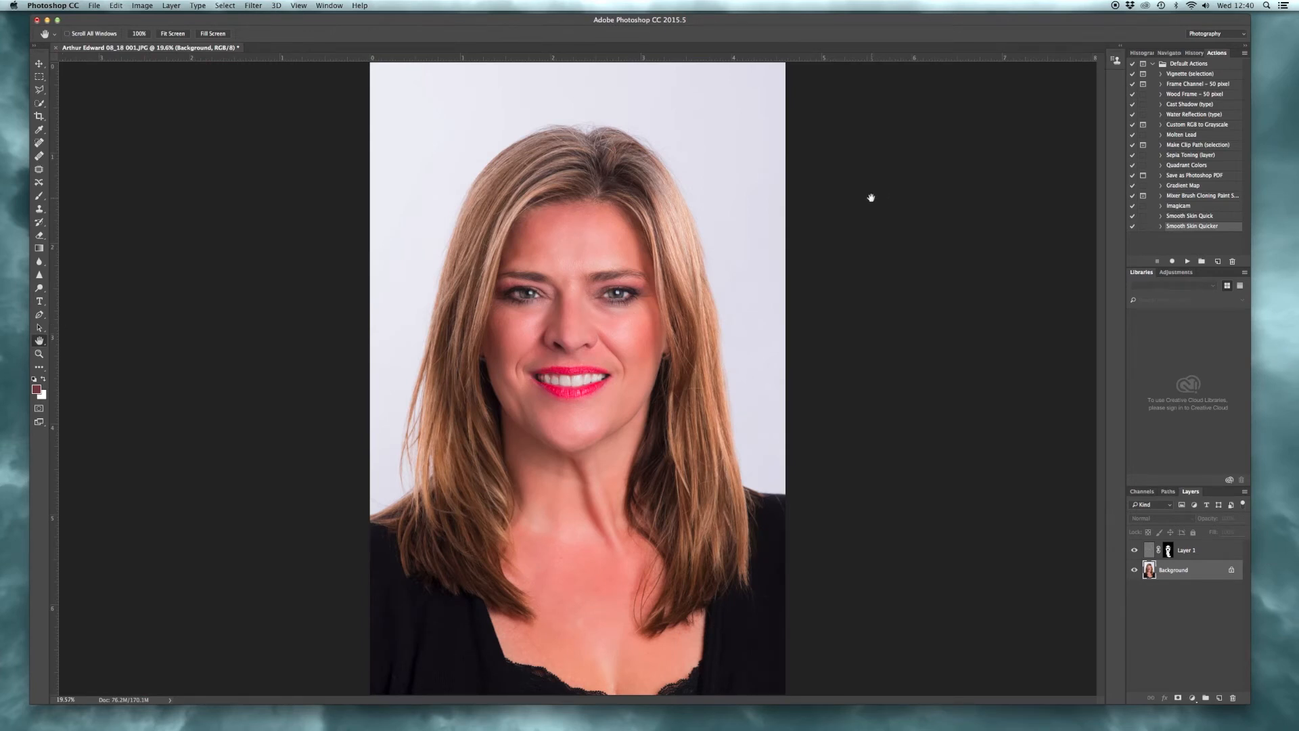
key(super+m)
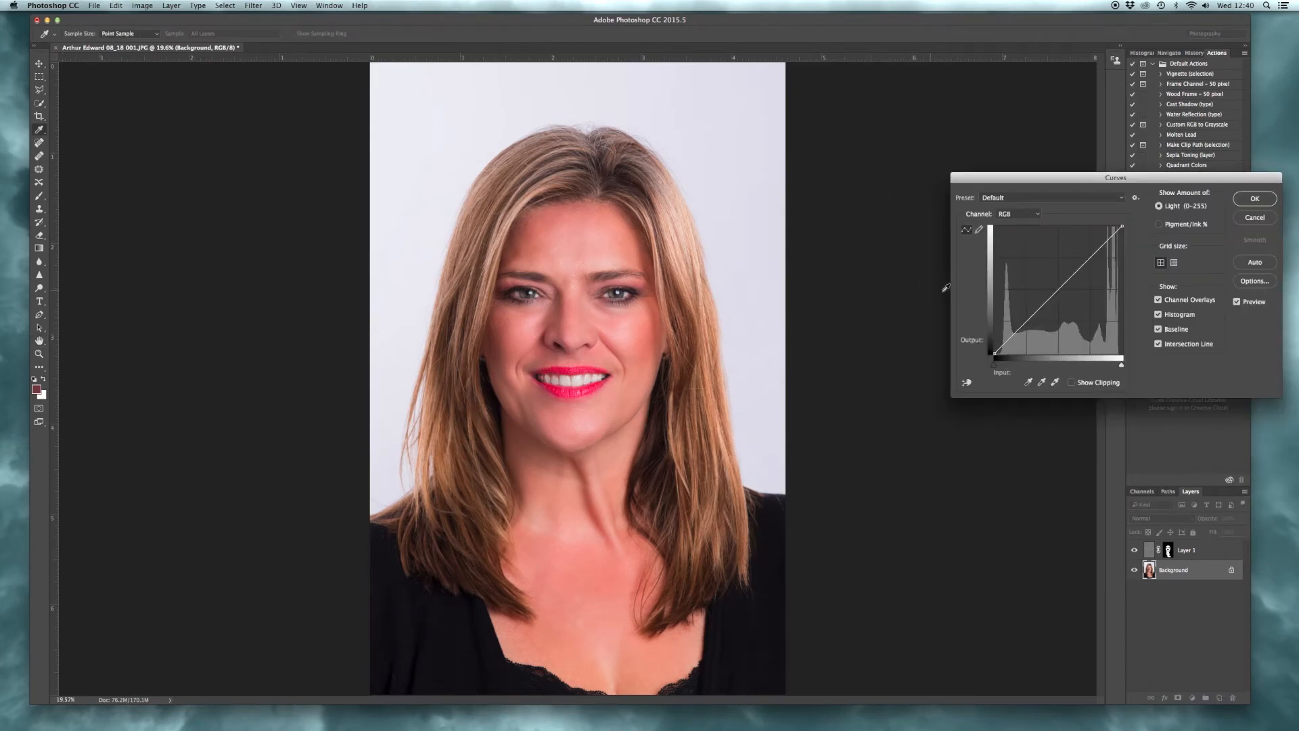
click(1052, 292)
drag(1050, 294, 1054, 292)
click(1254, 199)
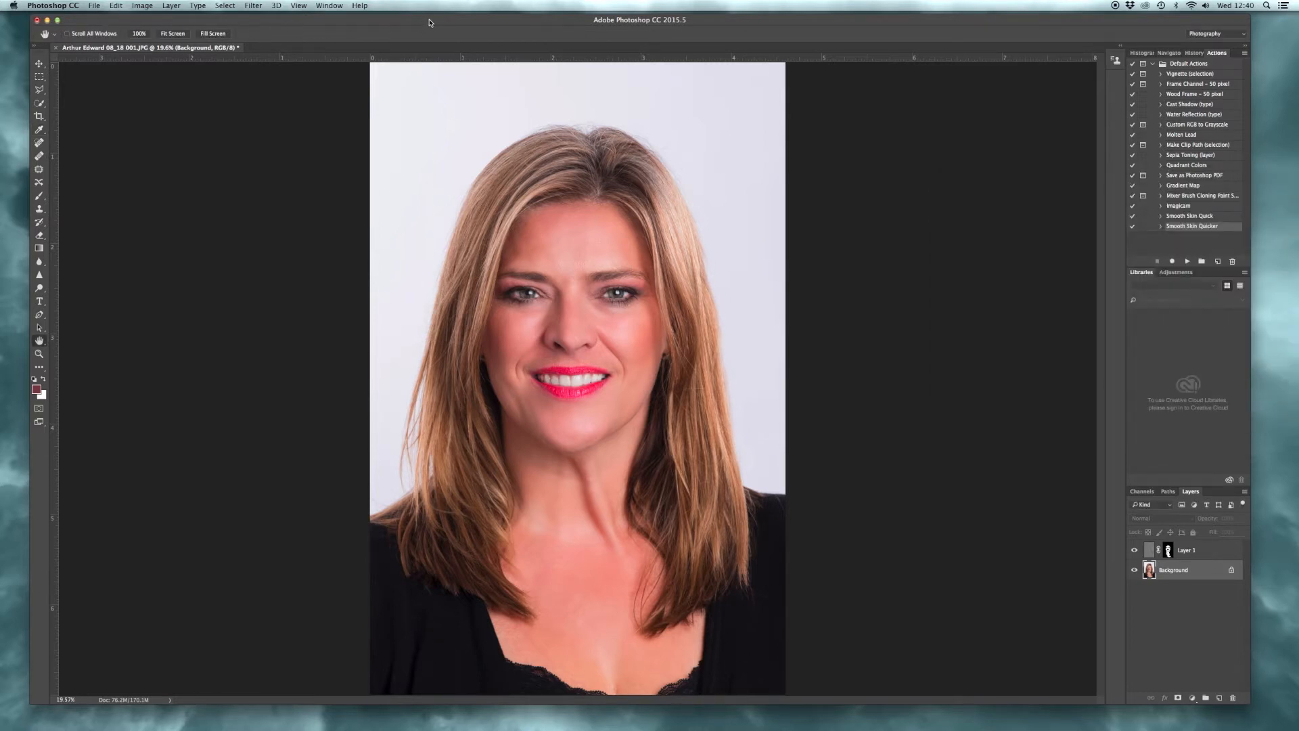
Compare the retouched portrait side by side with the other version in its floating window, and close that version.
drag(429, 21, 419, 21)
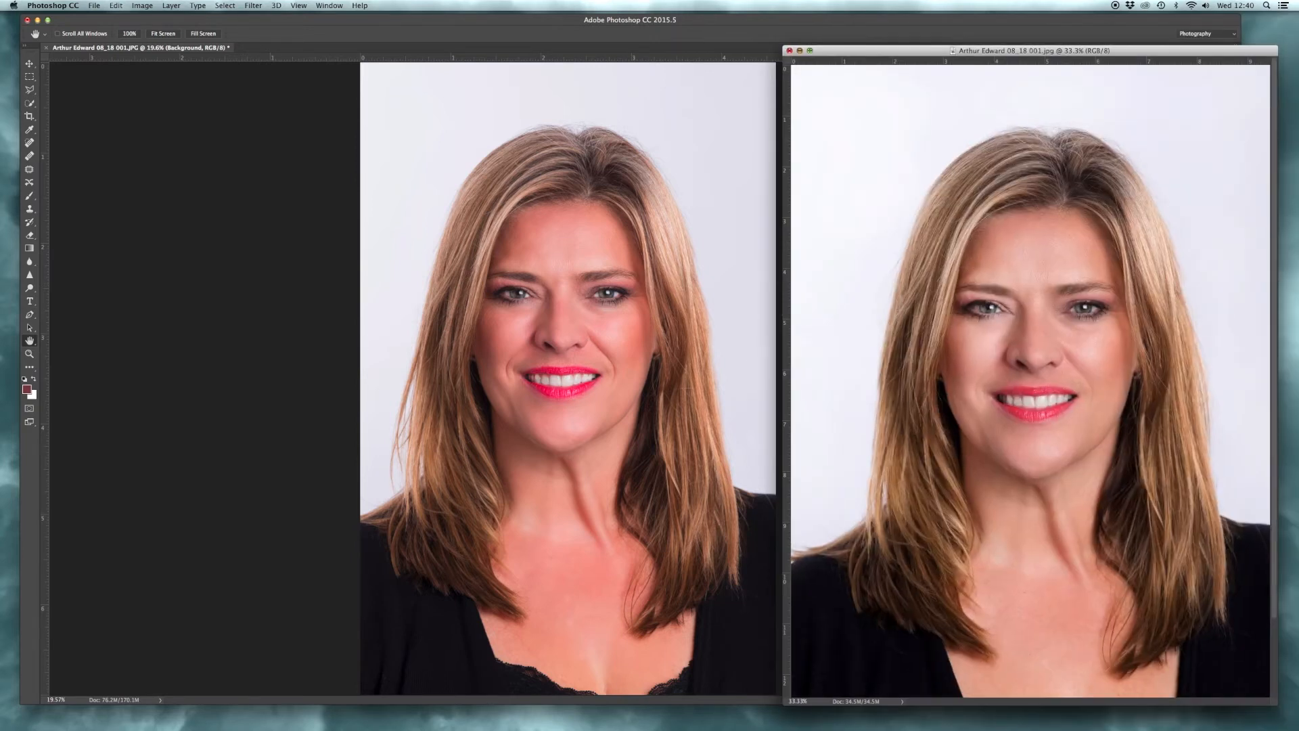
drag(926, 51, 906, 47)
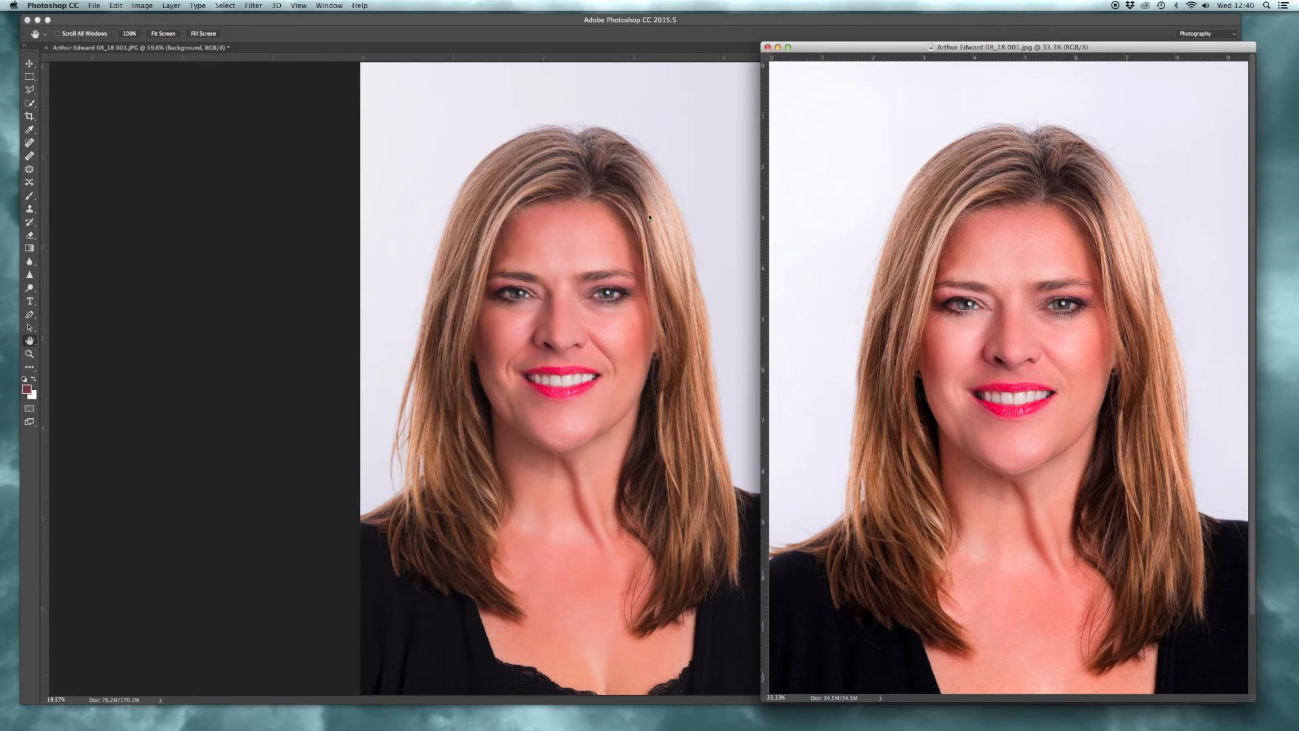
drag(871, 49, 807, 56)
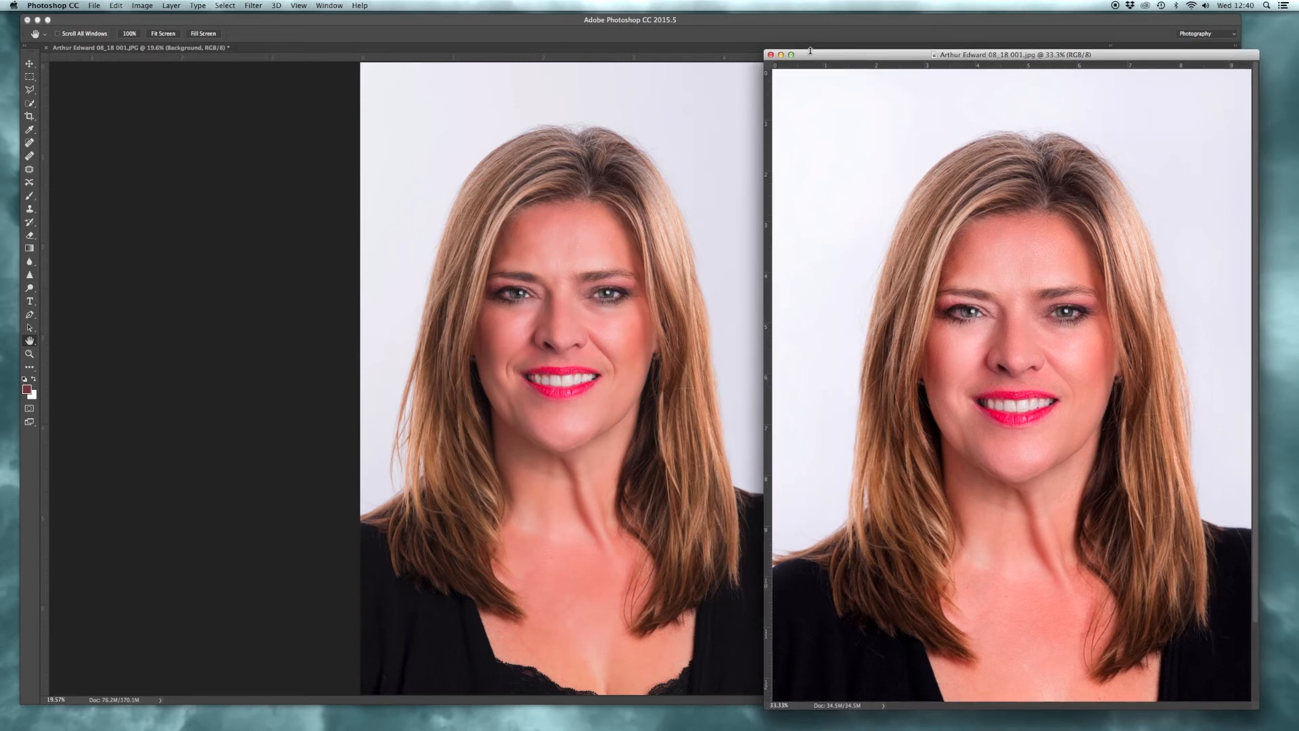
drag(805, 57, 814, 61)
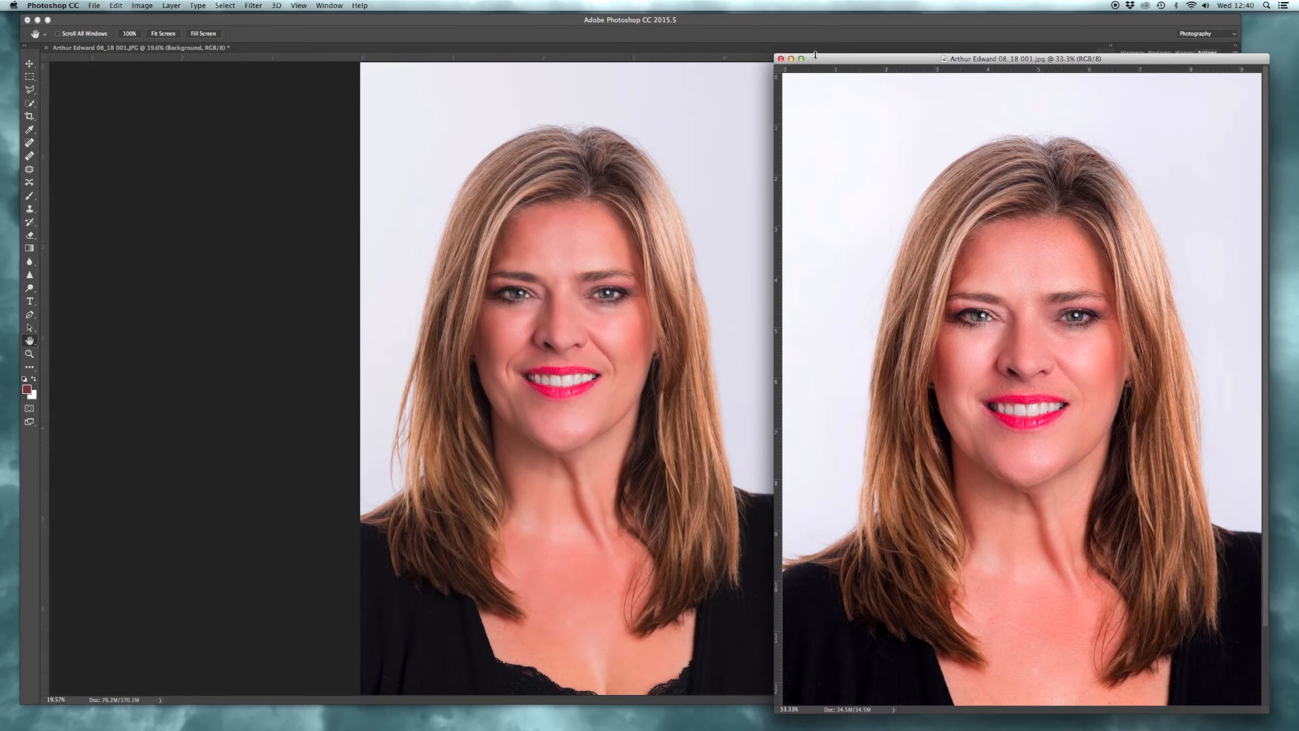
click(781, 58)
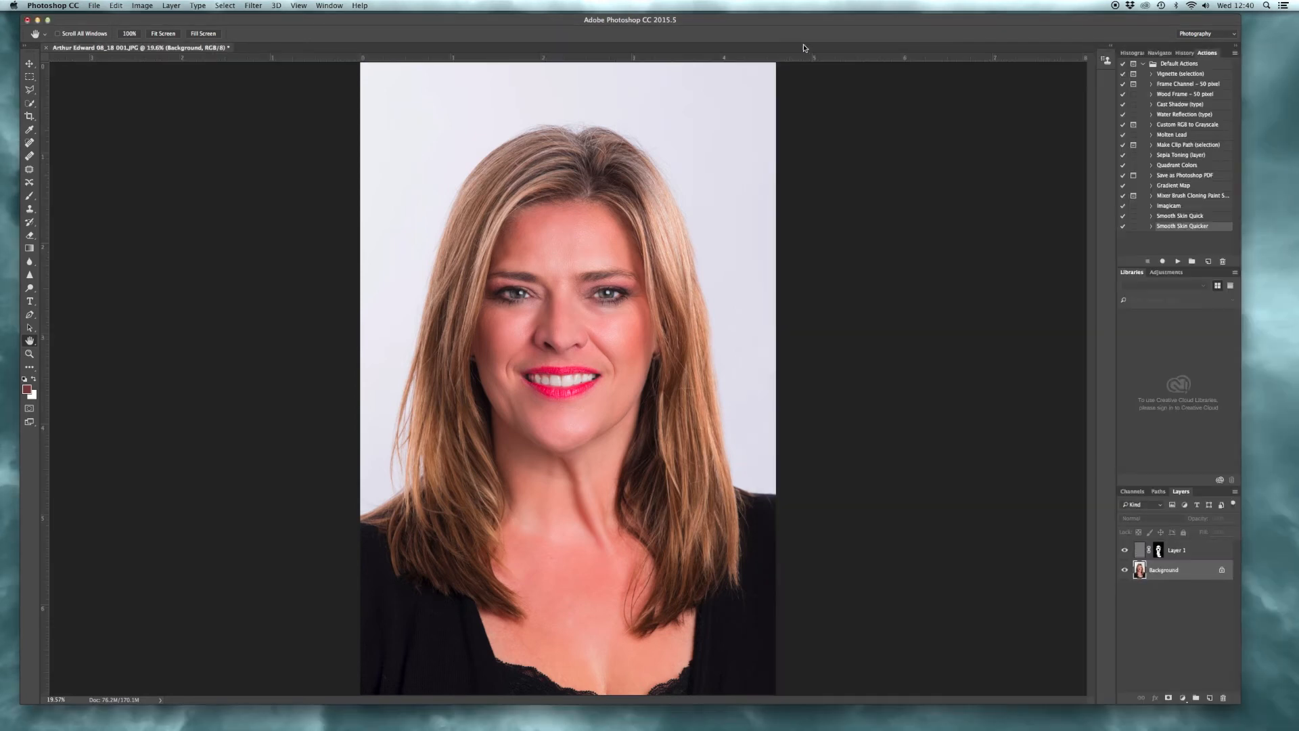
drag(791, 14, 795, 14)
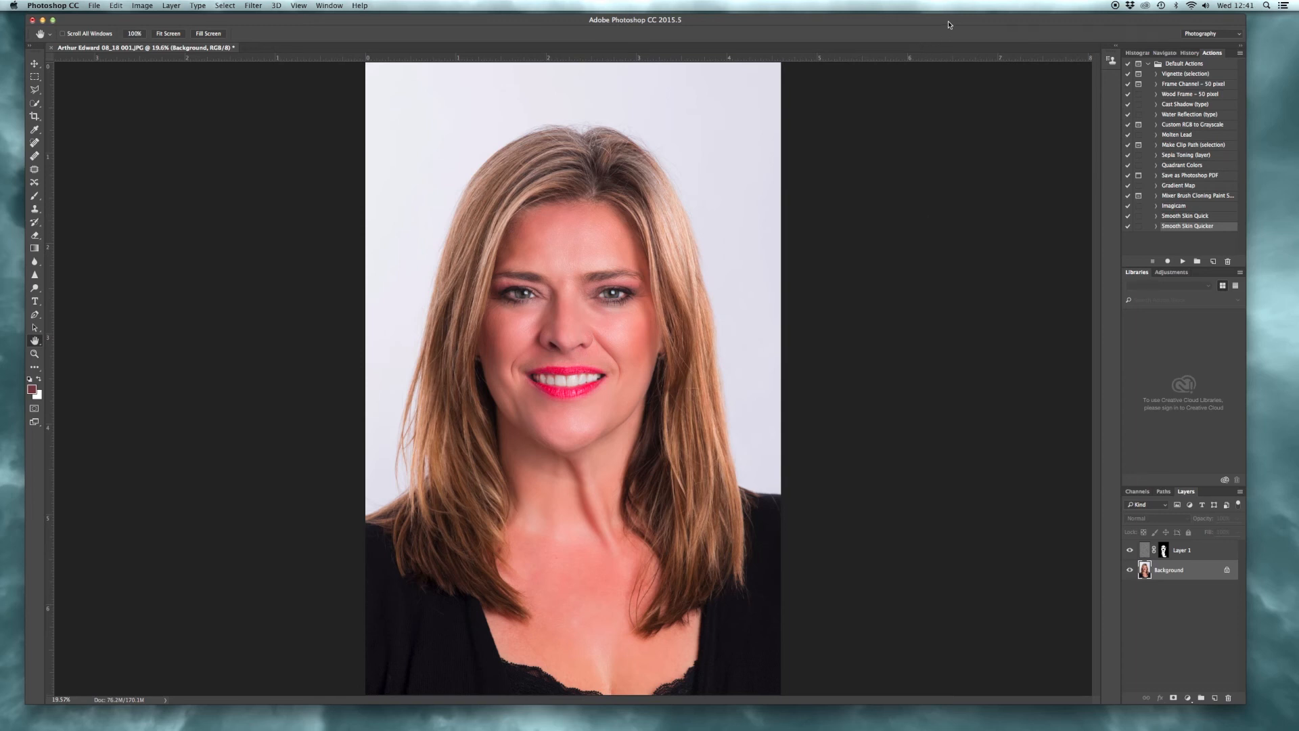
drag(951, 23, 950, 27)
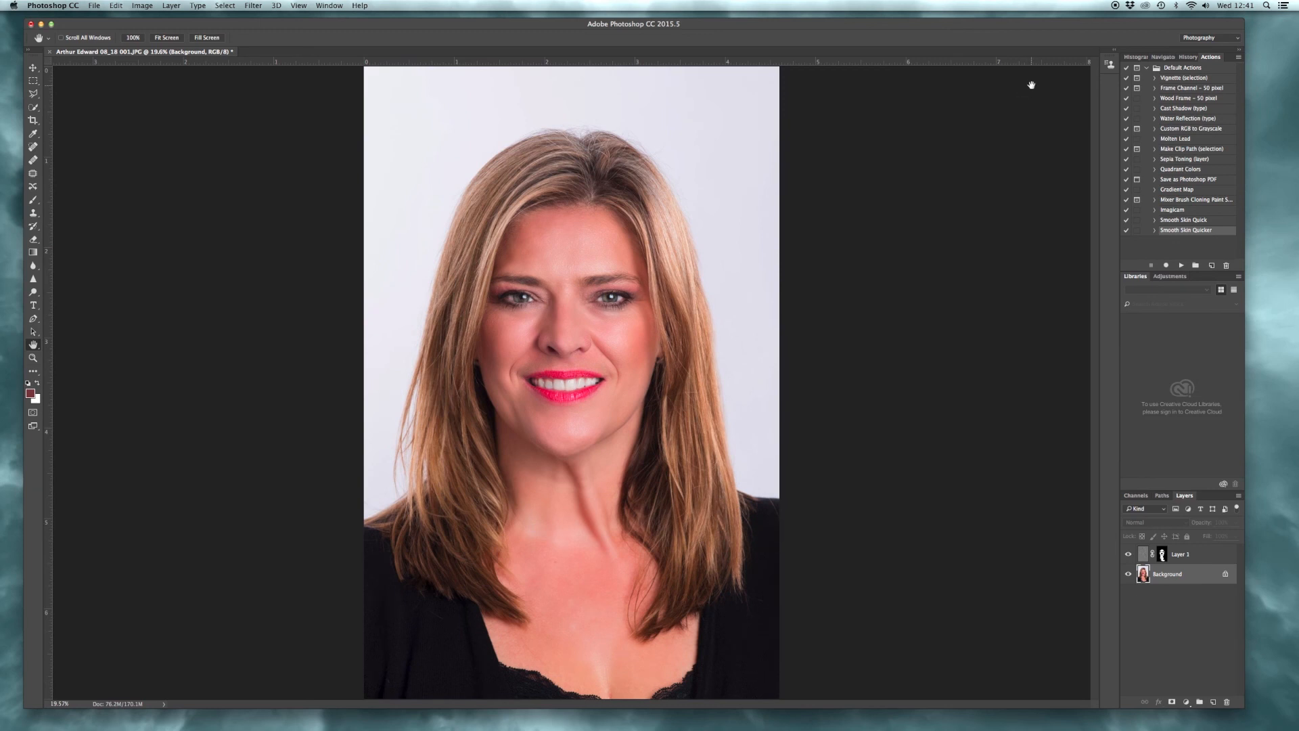
drag(937, 22, 944, 25)
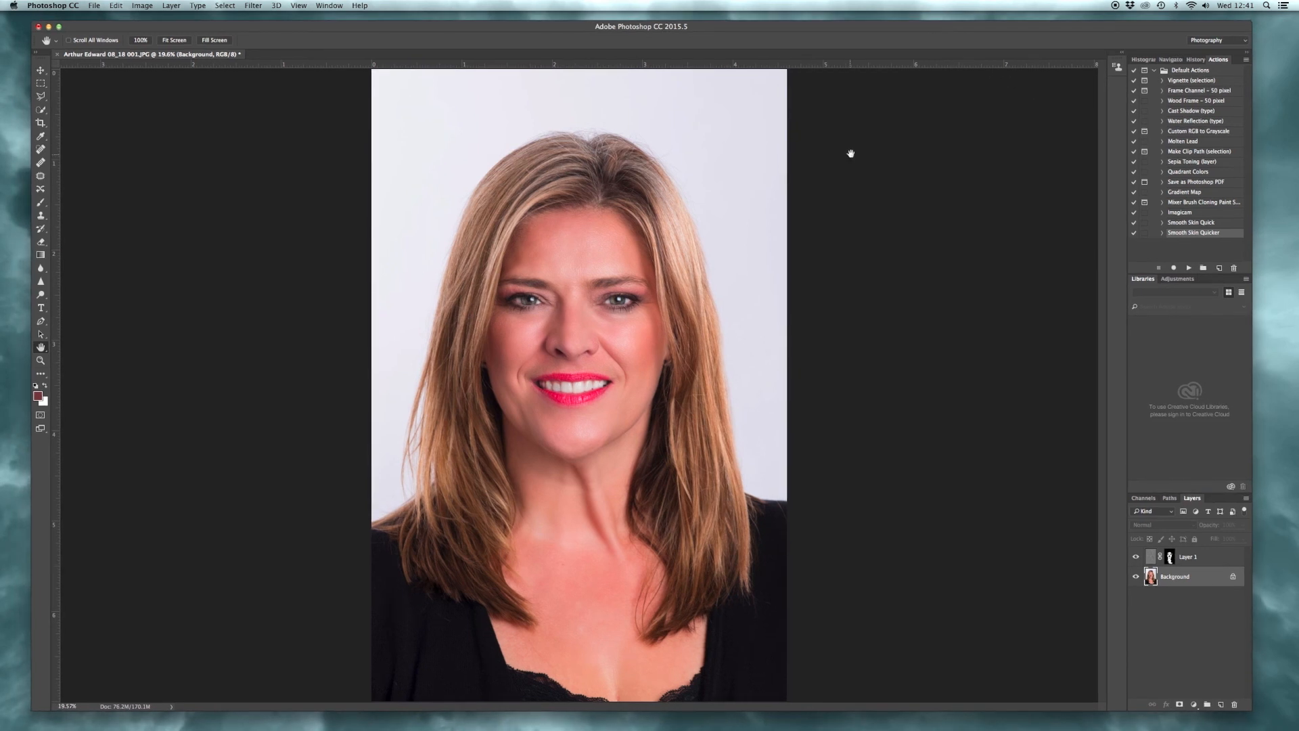
drag(938, 26, 941, 24)
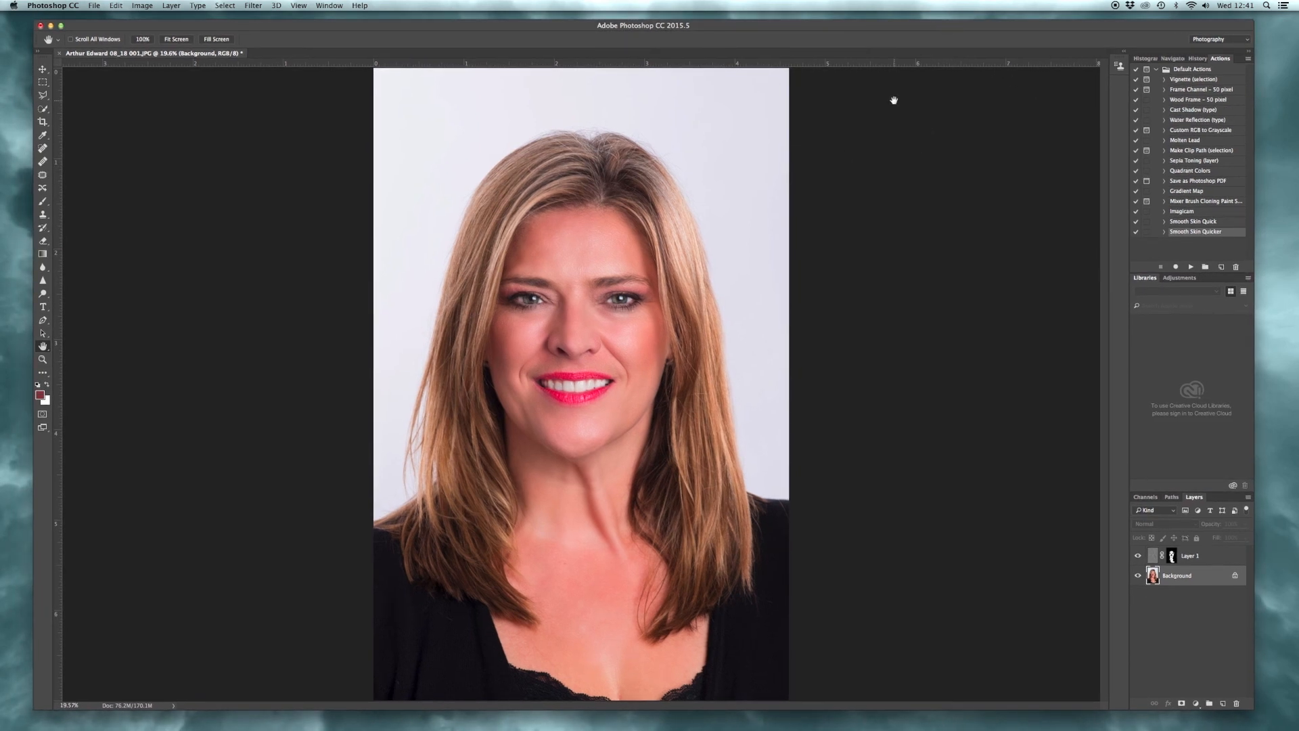